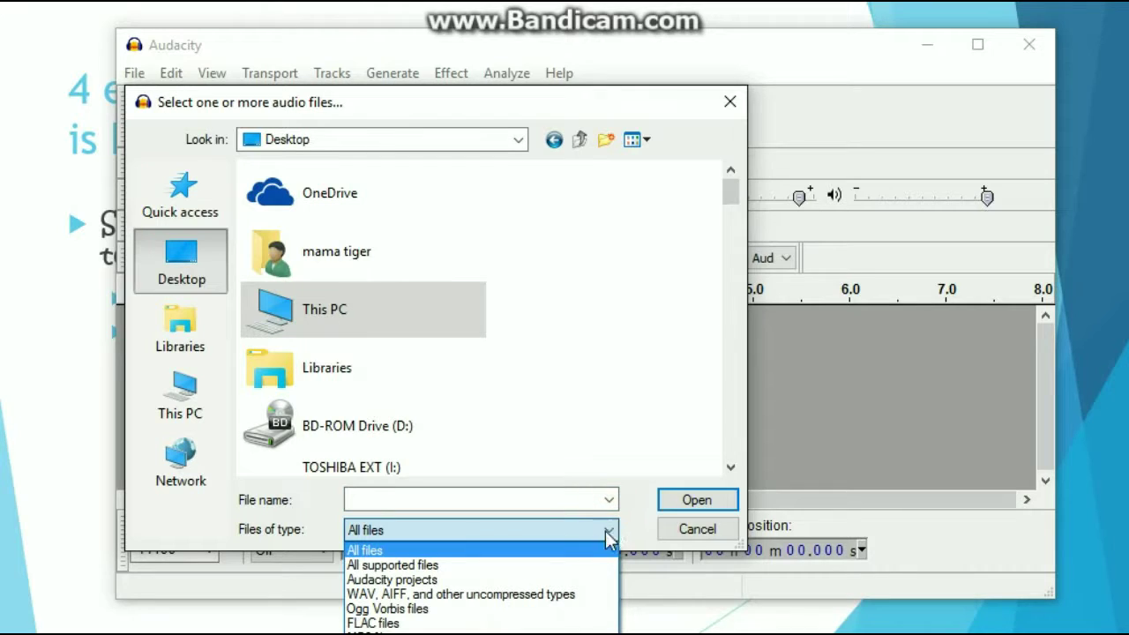
Show all supported file types and import pokemon_theme_song.mp3 from the Desktop
left_click(582, 565)
scroll(483, 375, "down", 10)
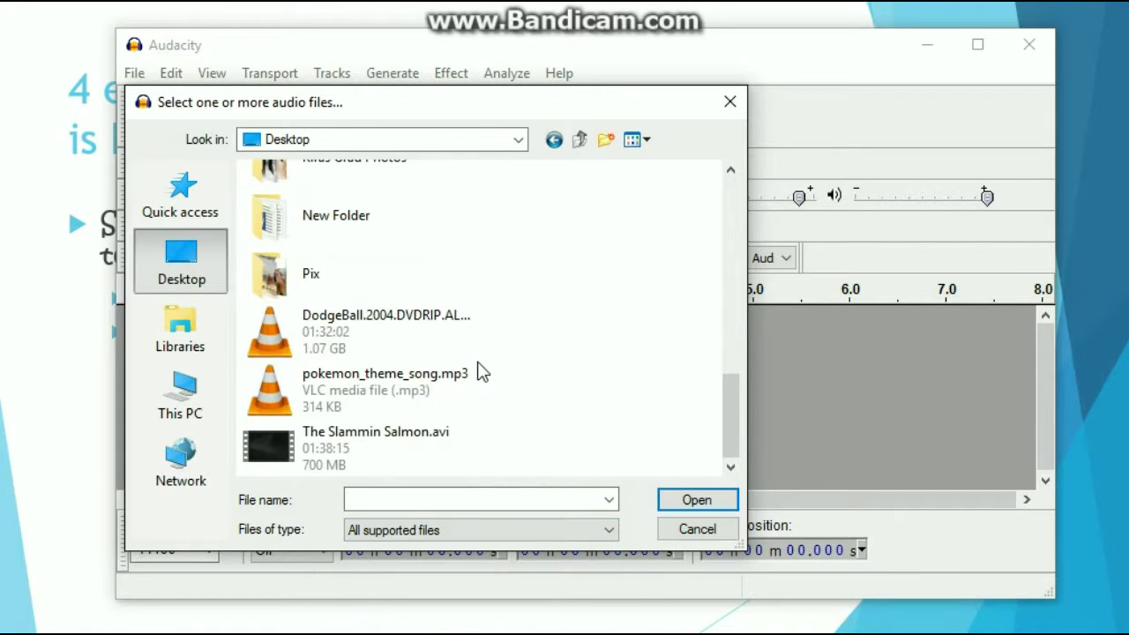
left_click(388, 399)
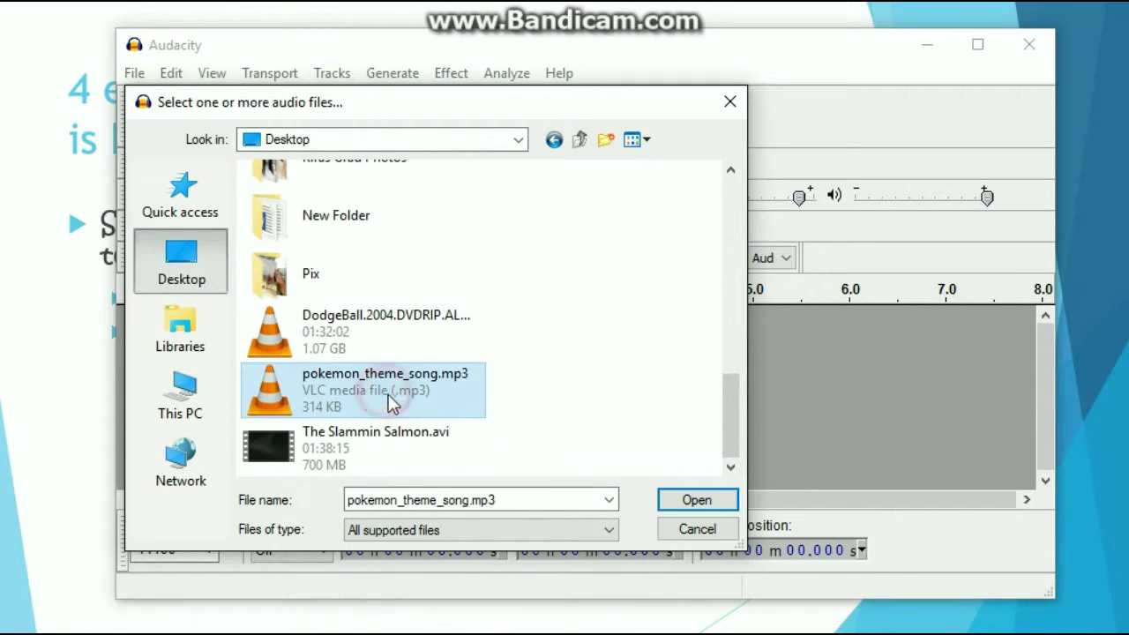
left_click(682, 503)
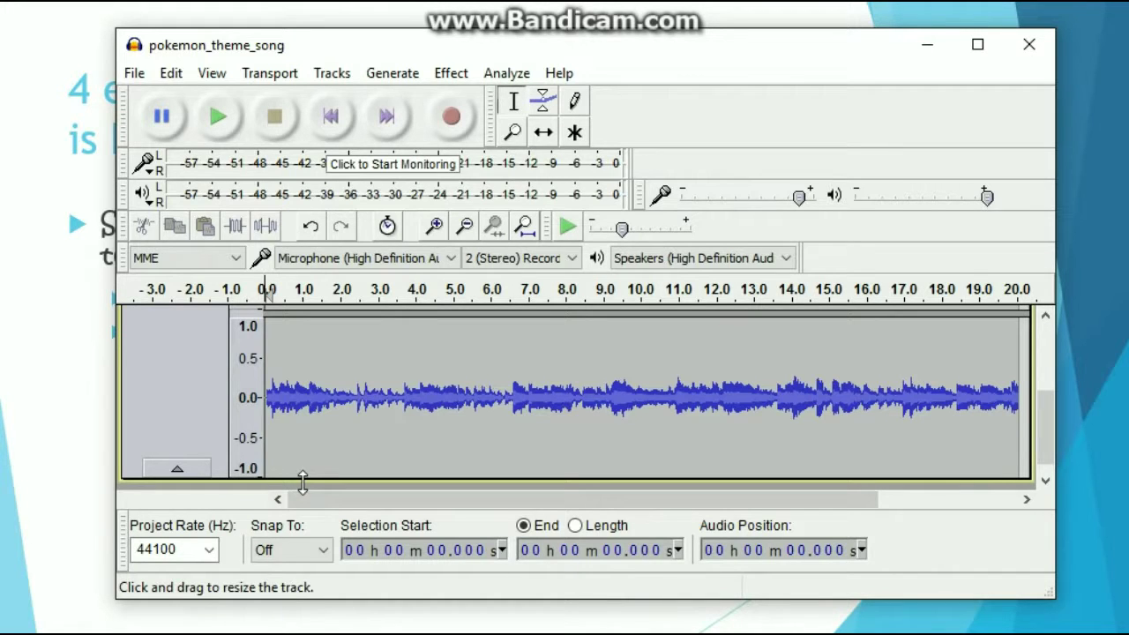
Set the project rate to 8000 Hz
left_click(212, 551)
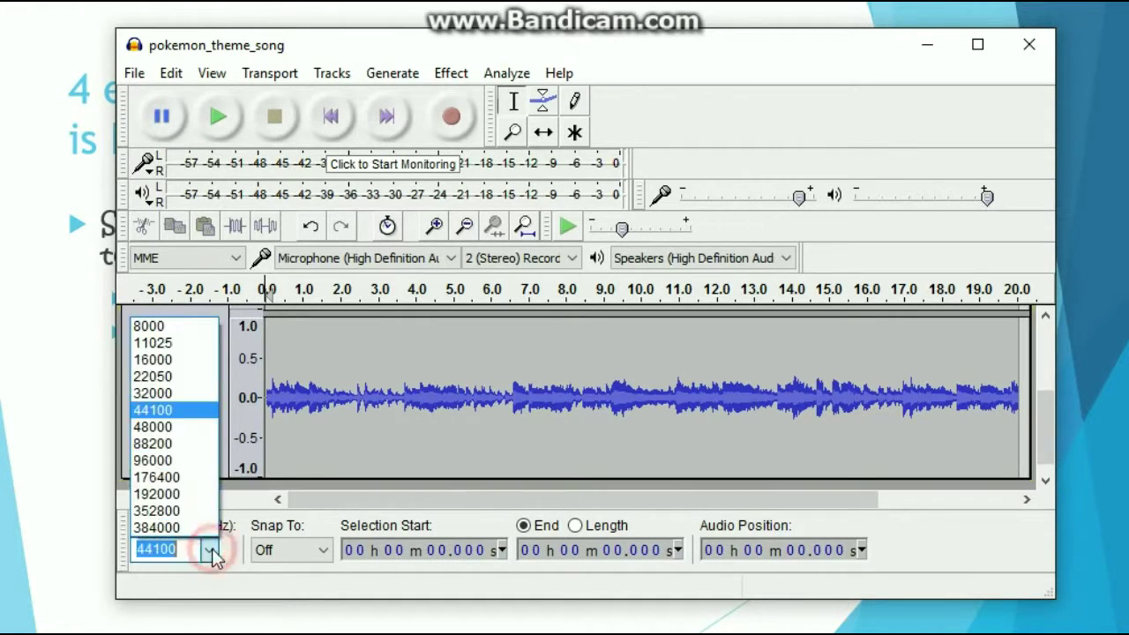
left_click(168, 326)
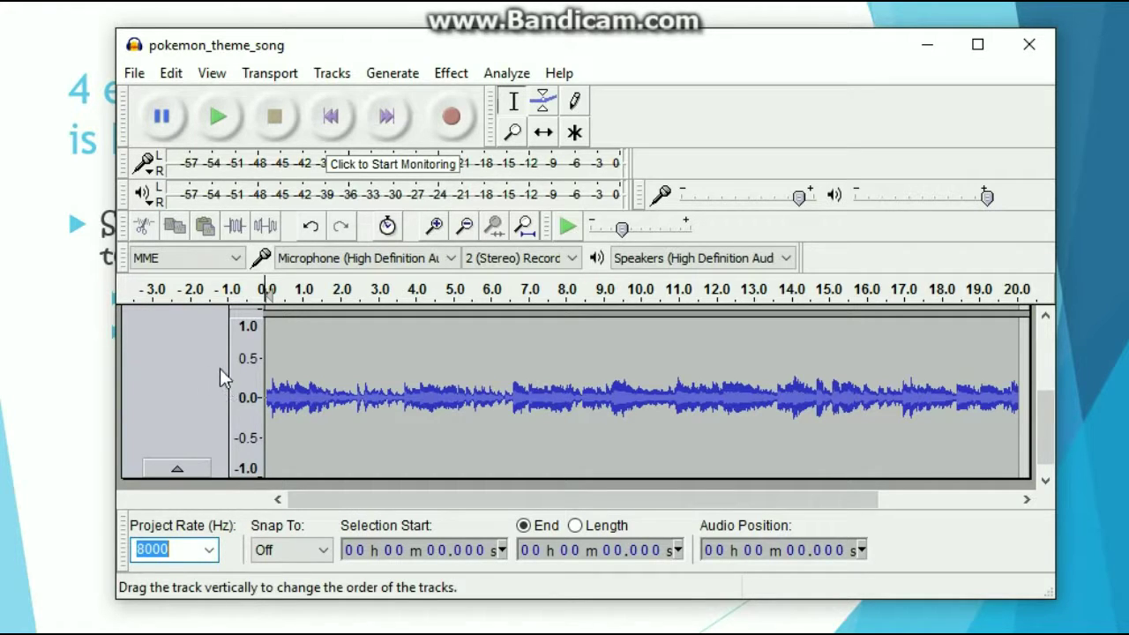
Split the stereo pokemon_theme_song track to mono and delete the lower of the two resulting tracks
left_click_drag(1044, 434, 1047, 343)
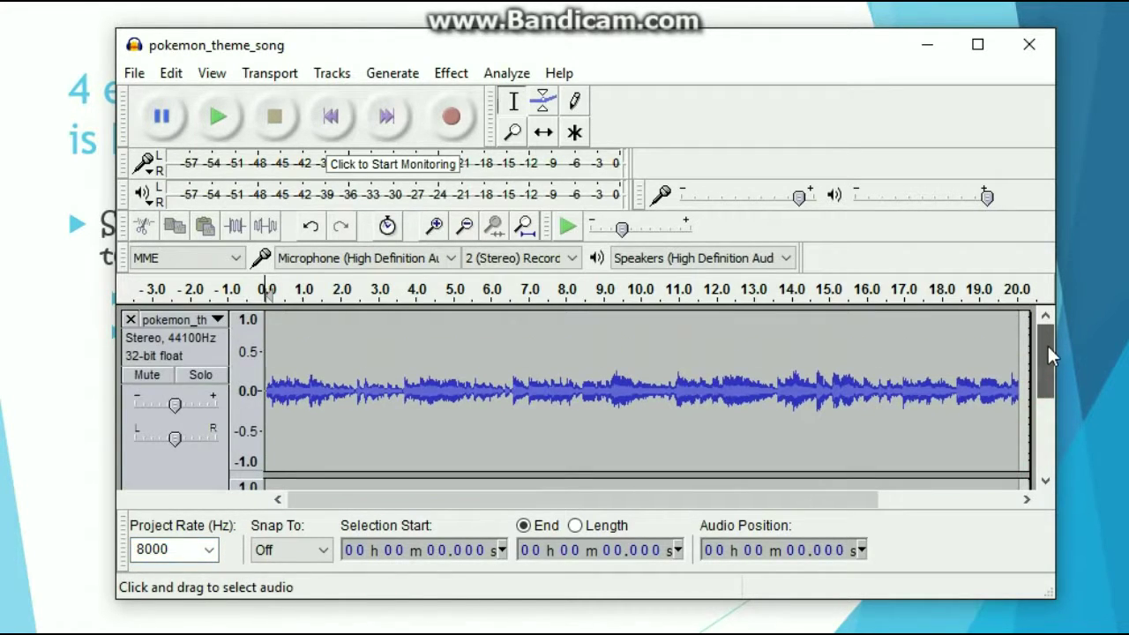
left_click(218, 320)
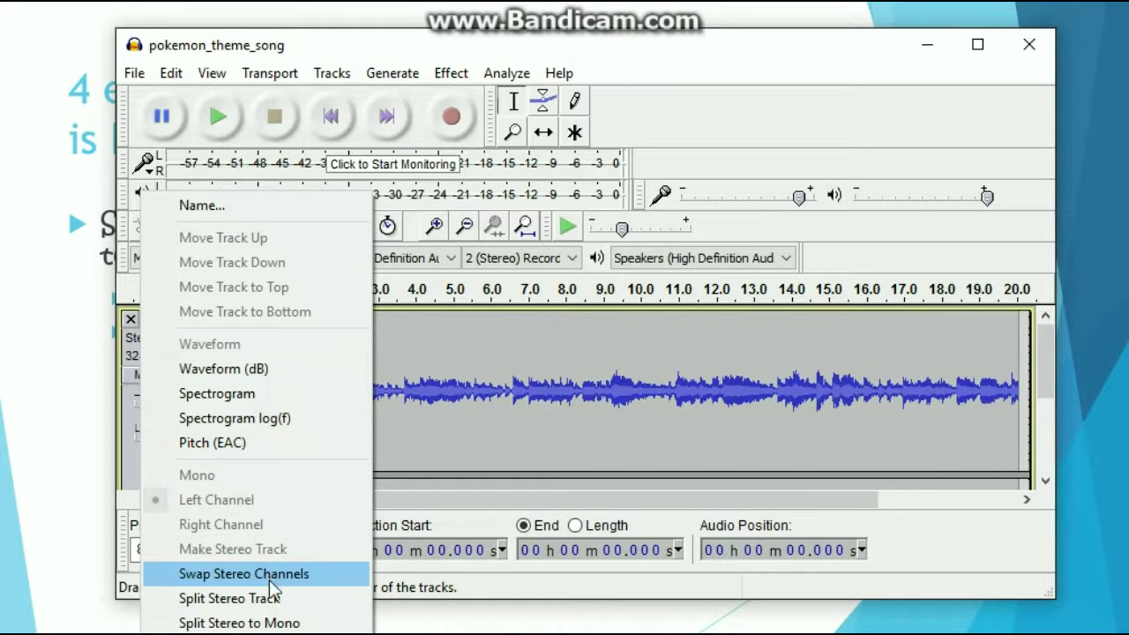
left_click(225, 622)
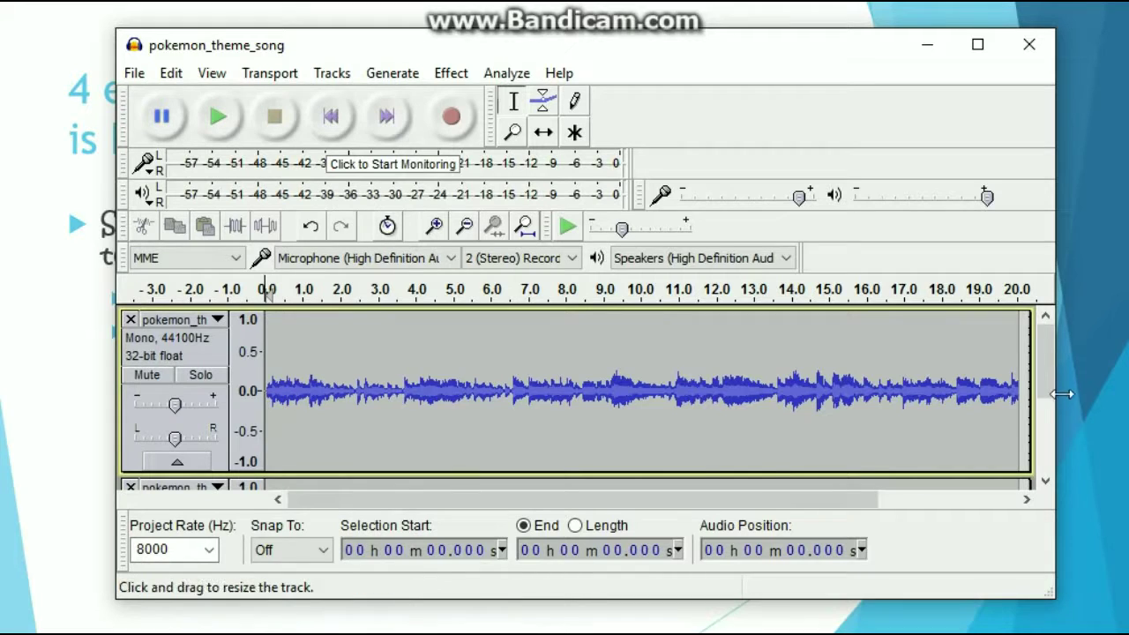
left_click_drag(1051, 379, 1041, 408)
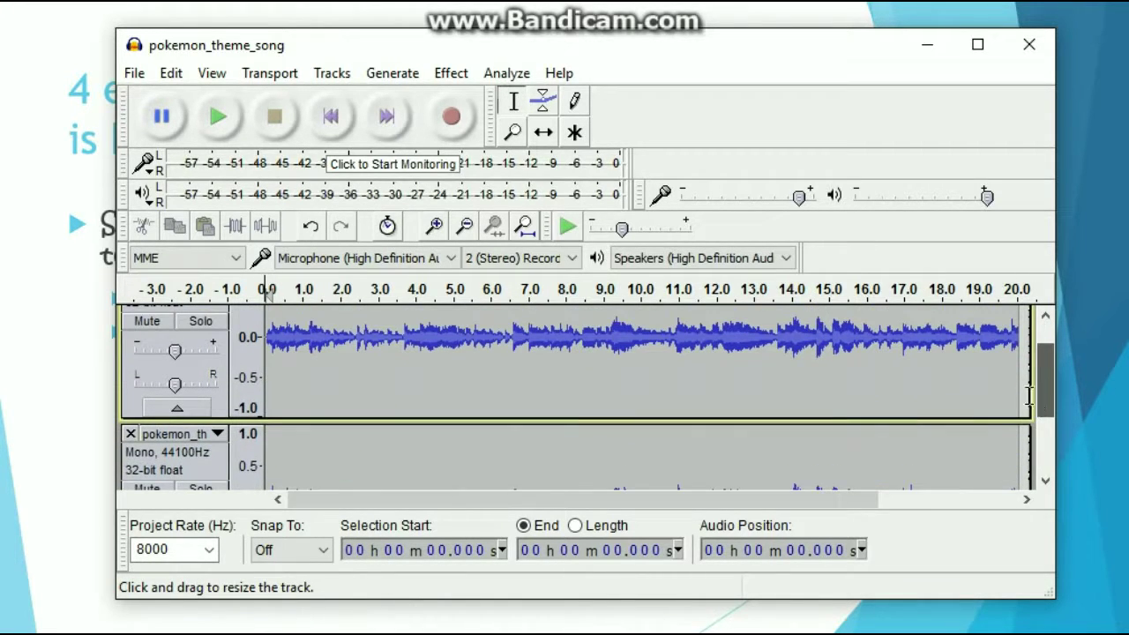
left_click(130, 434)
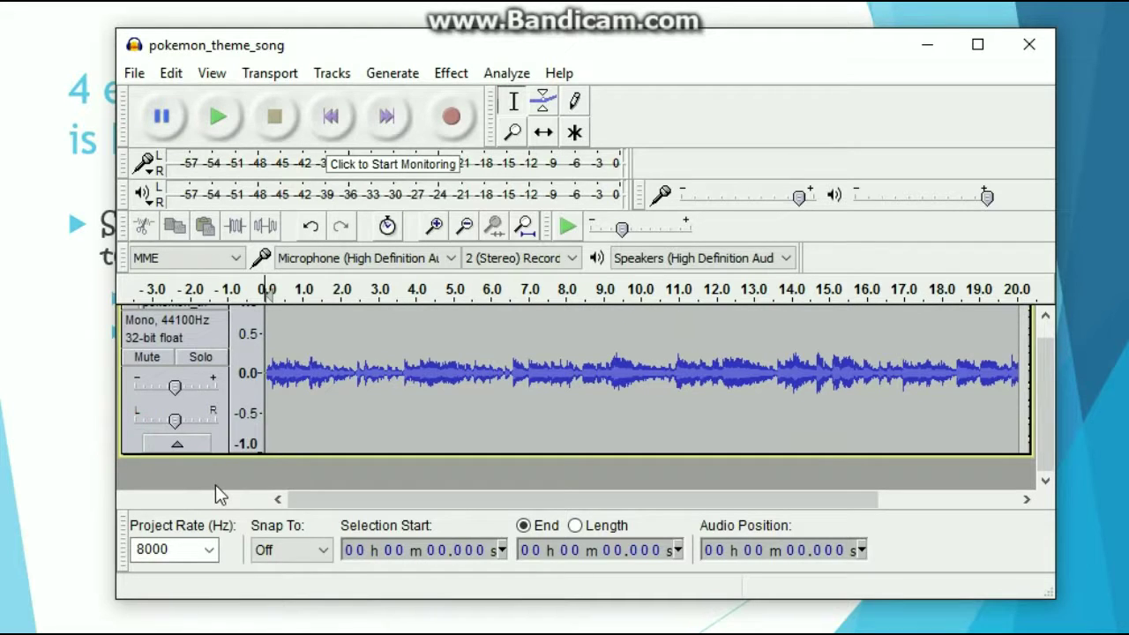
Start an audio export to the Desktop with the file name pokemon and the type Other uncompressed files
left_click(134, 75)
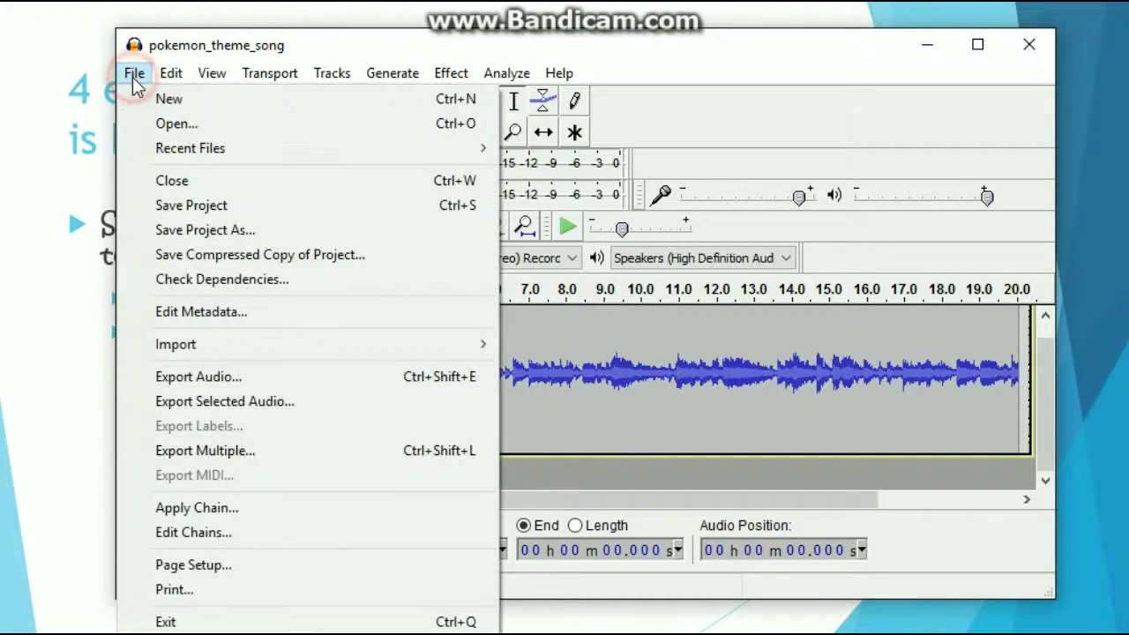
left_click(208, 379)
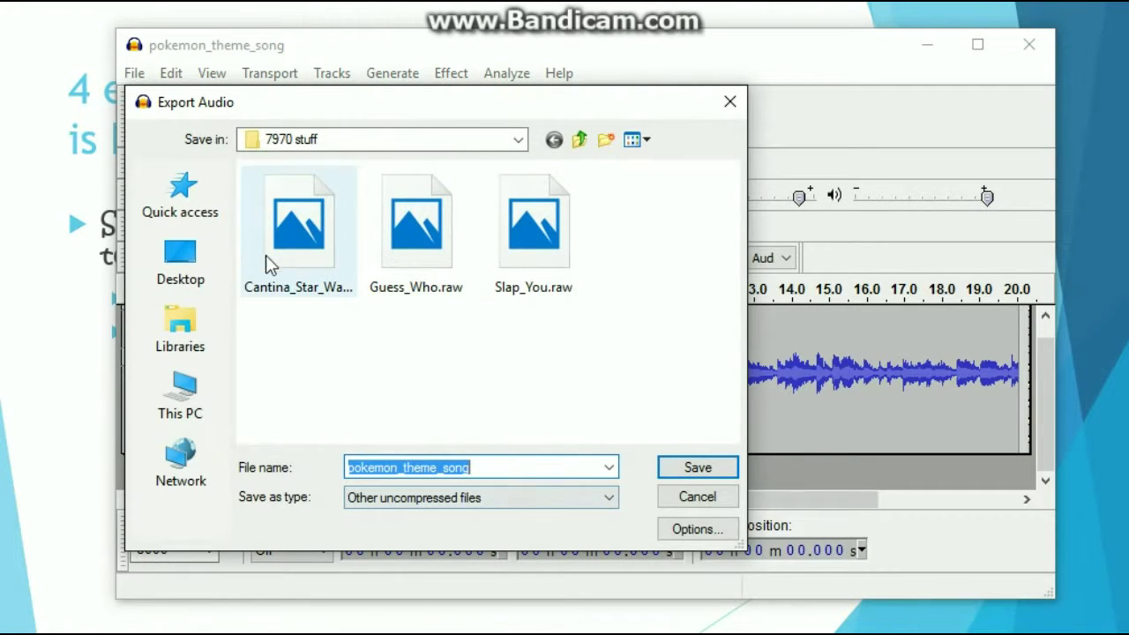
left_click(189, 272)
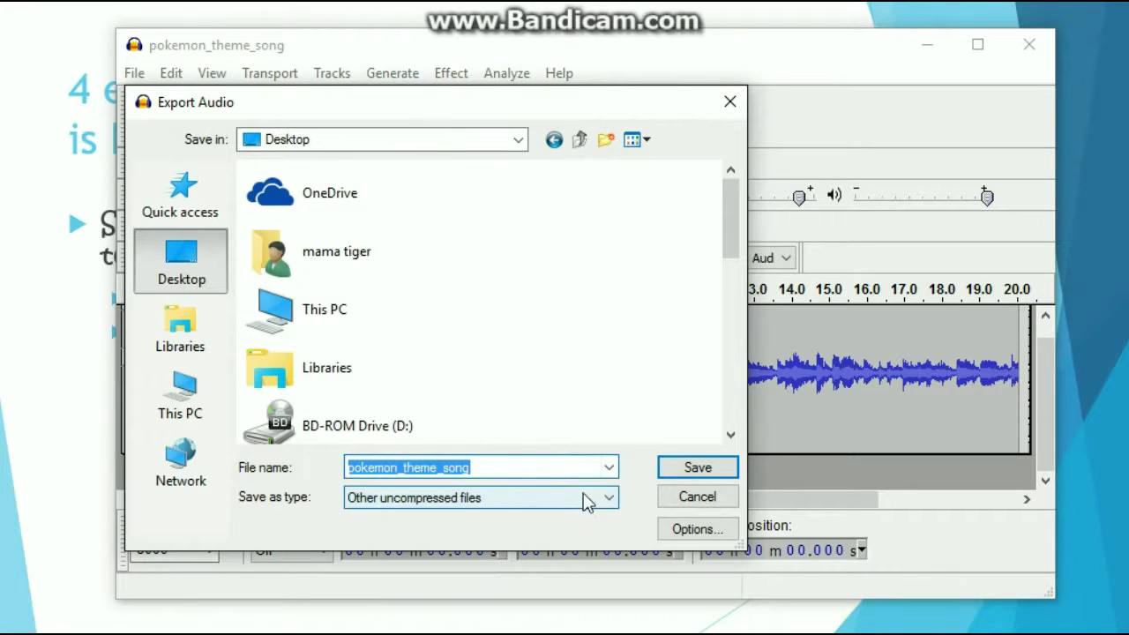
left_click_drag(399, 468, 680, 521)
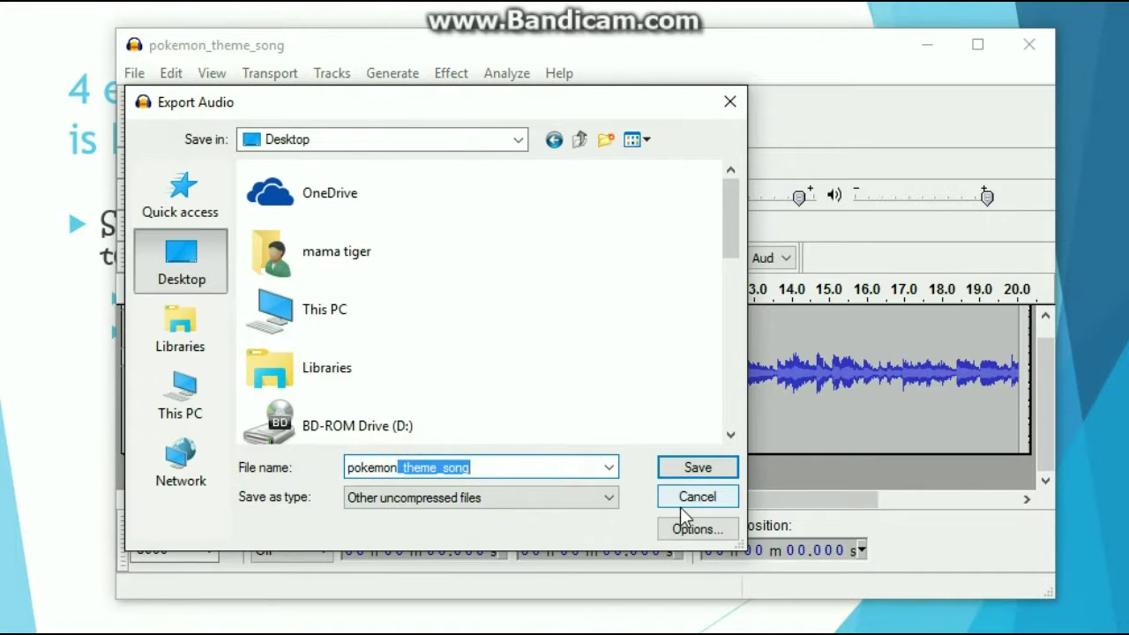
key("BackSpace")
left_click(635, 423)
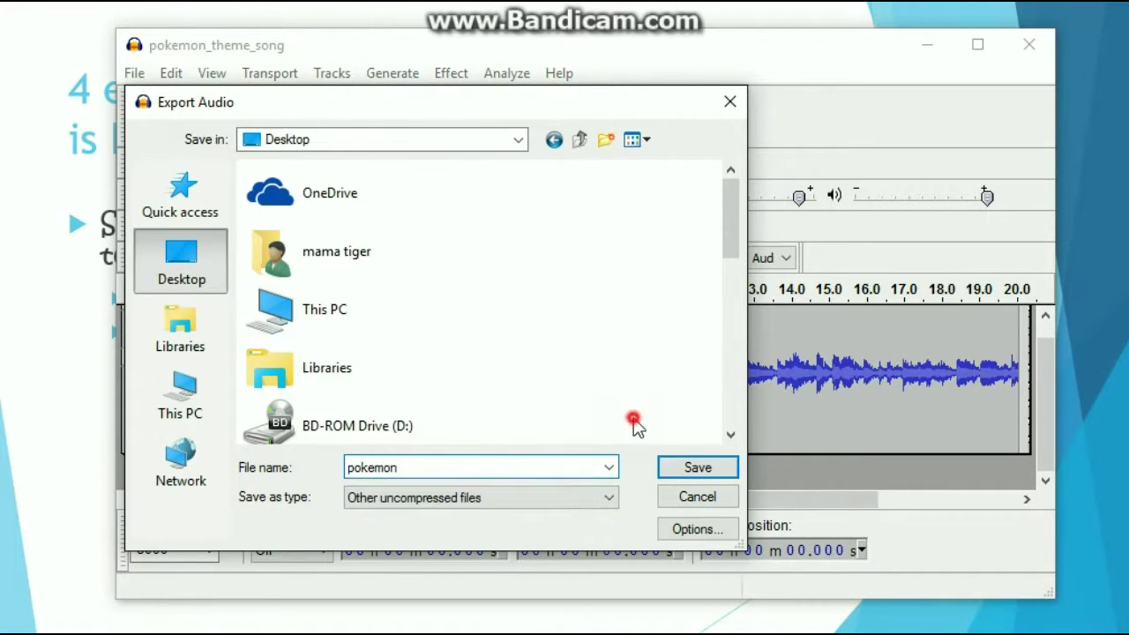
left_click(463, 501)
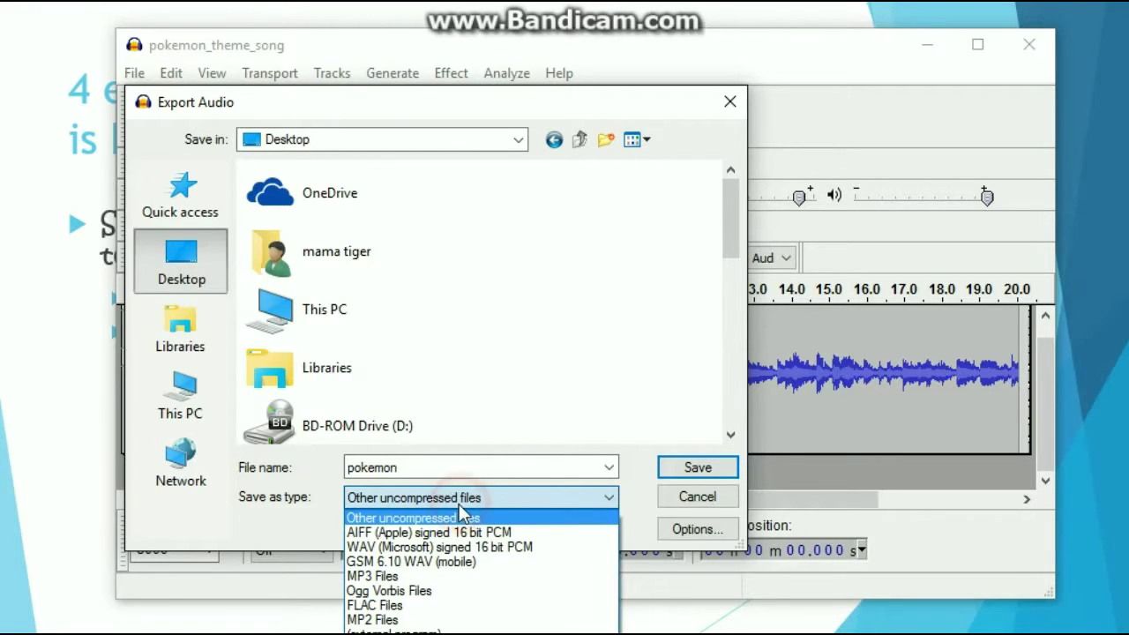
left_click(411, 519)
Set the uncompressed export options to the RAW (header-less) header and U-Law encoding
left_click(697, 529)
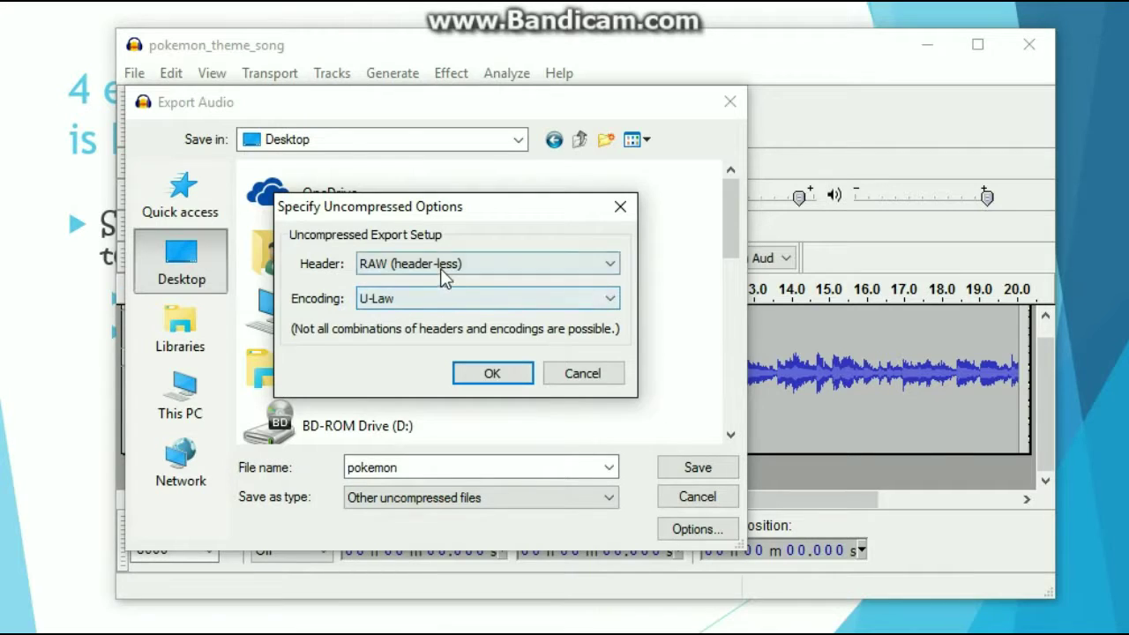
left_click(446, 269)
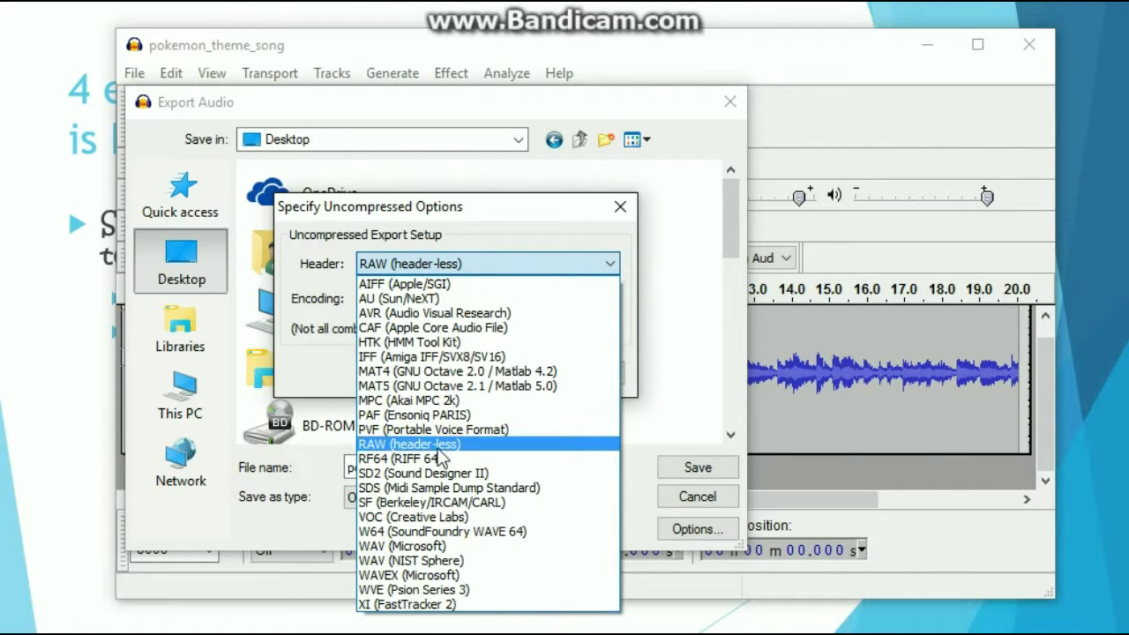
left_click(436, 444)
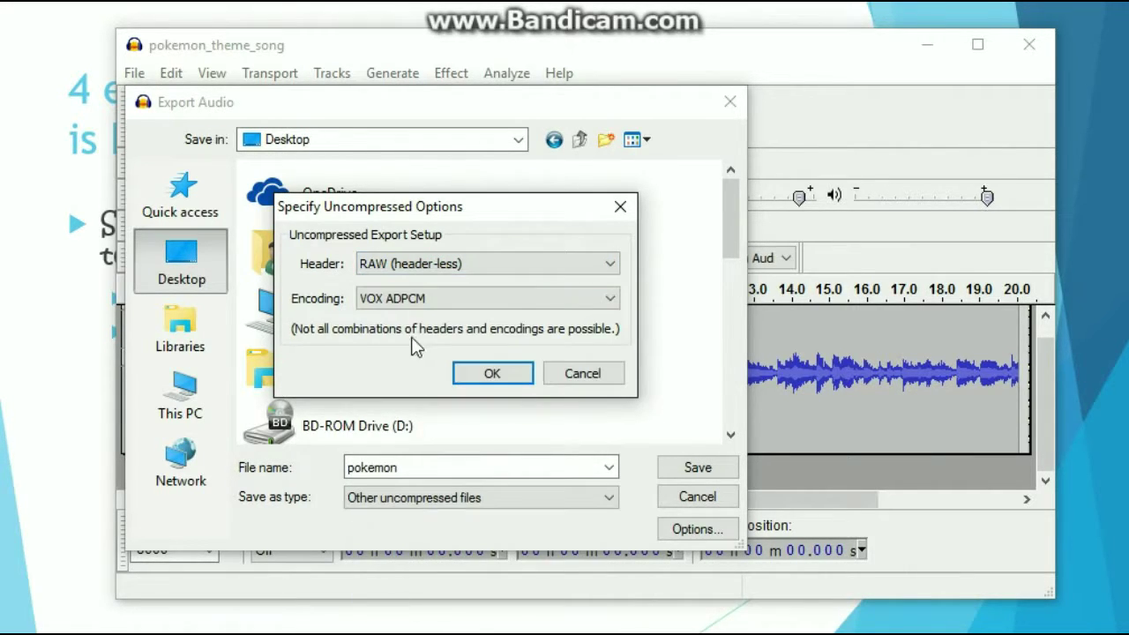
left_click(421, 304)
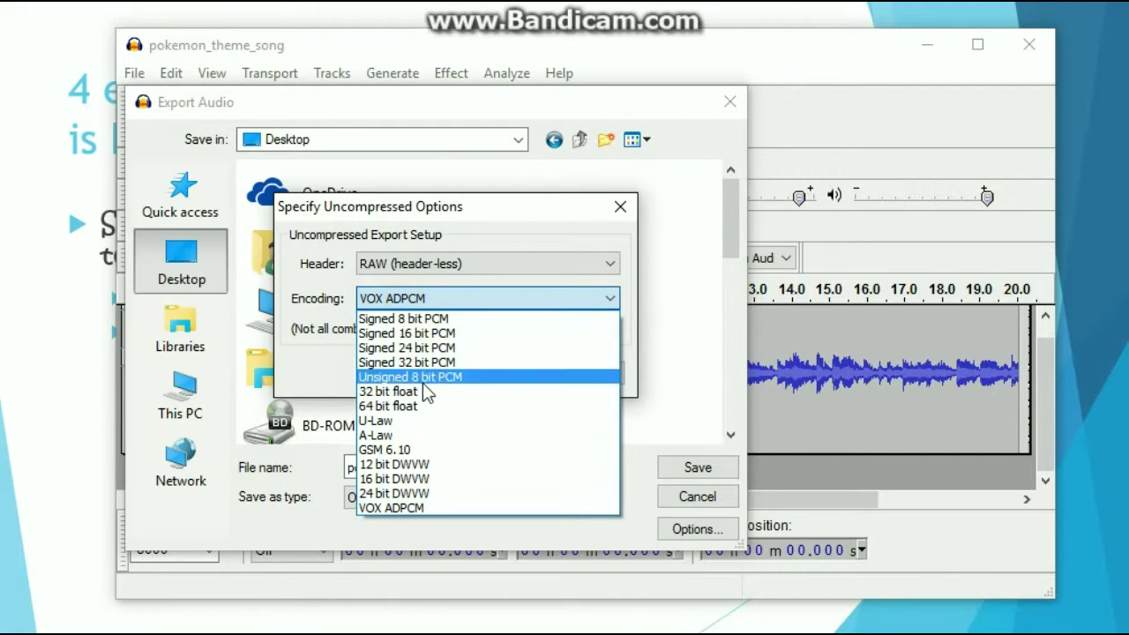
left_click(406, 424)
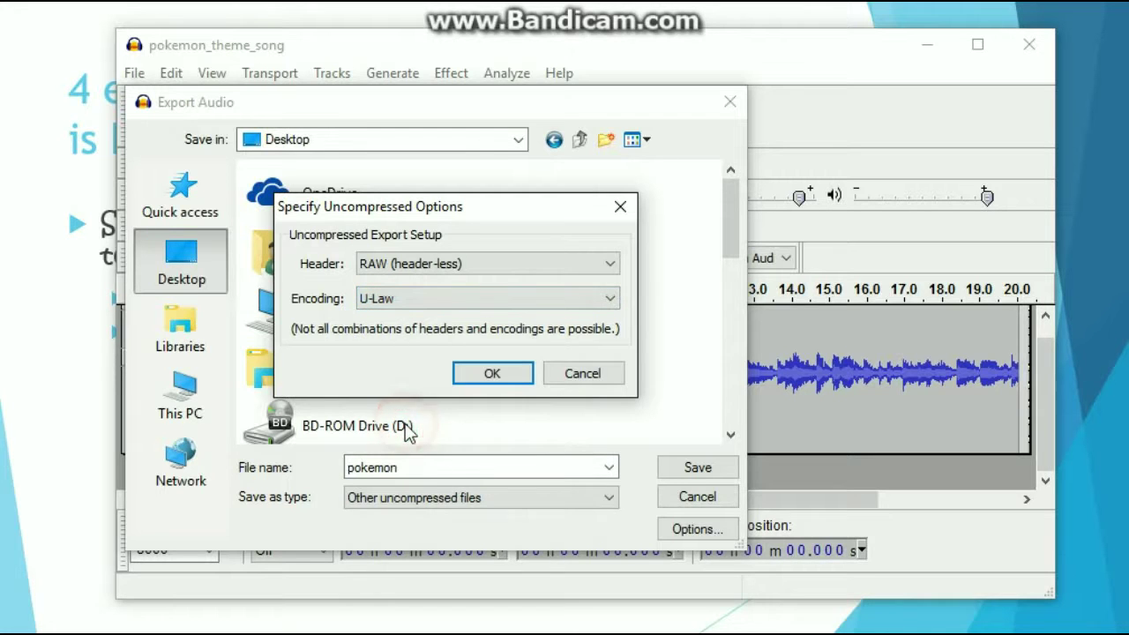
left_click(501, 376)
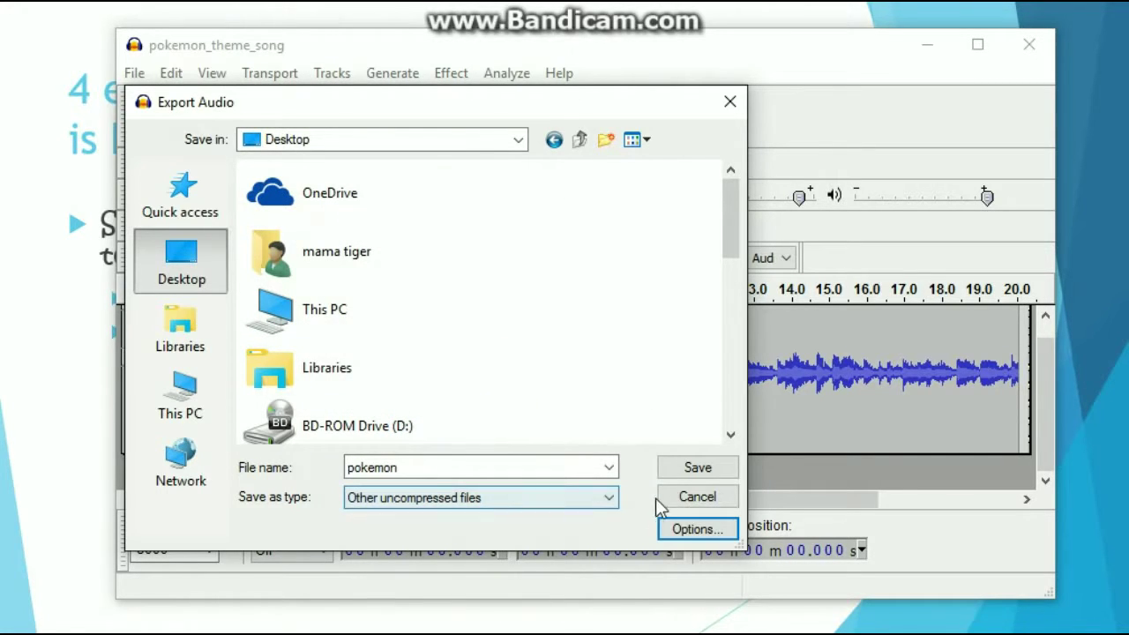
Save the export and accept the metadata without editing any tags
left_click(674, 470)
left_click_drag(245, 88, 547, 104)
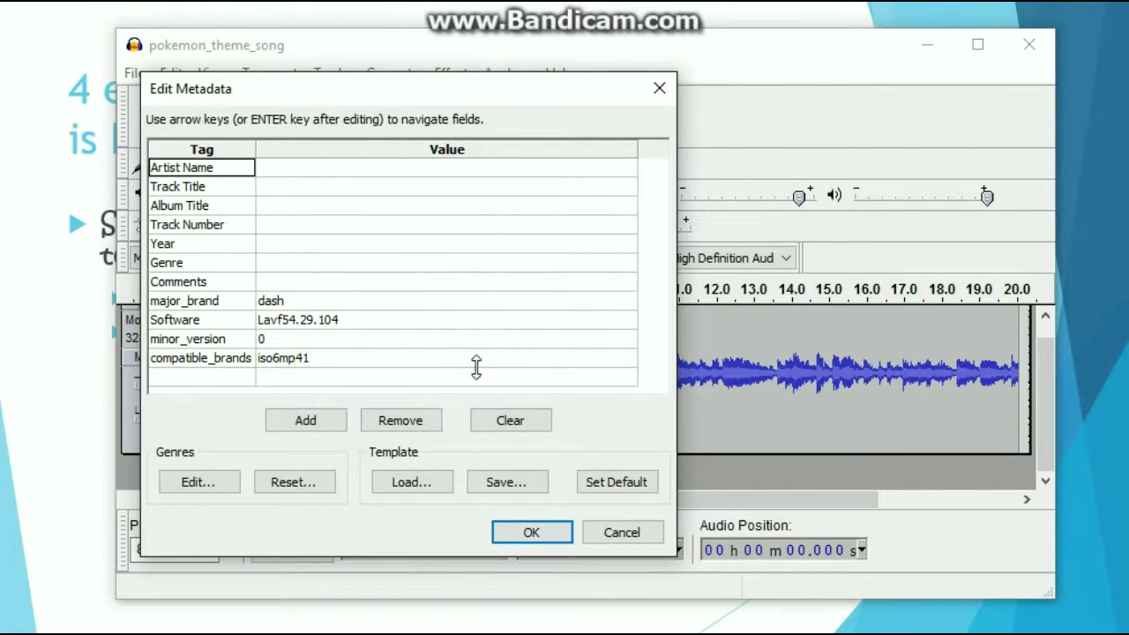
left_click(530, 538)
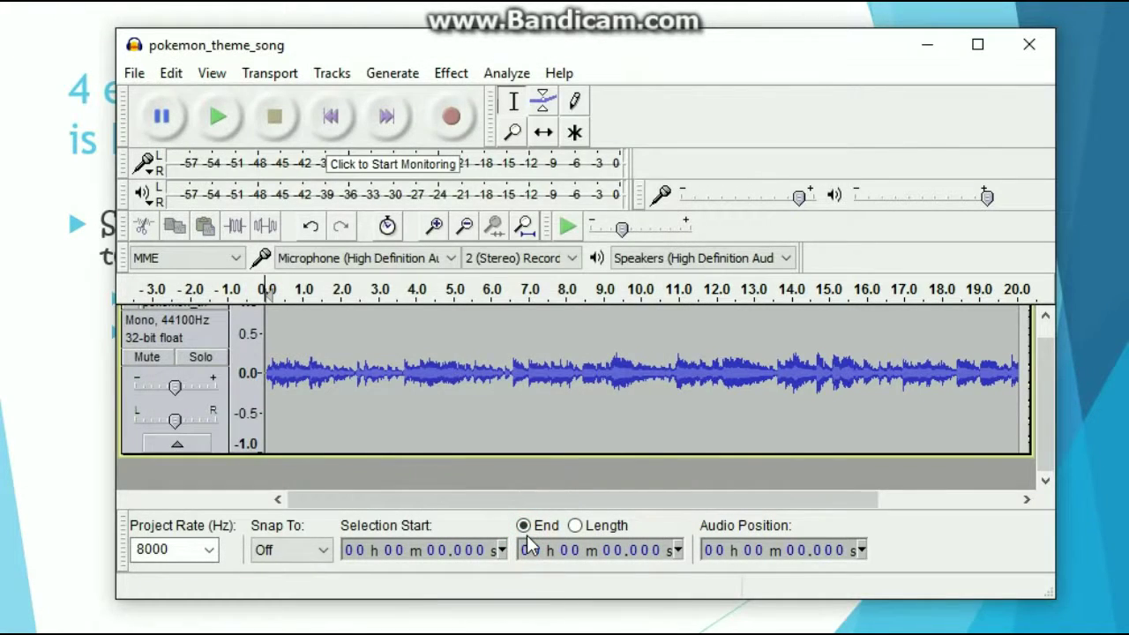
Minimize Audacity and locate the exported pokemon.raw in the Desktop folder in File Explorer
left_click(928, 55)
mouse_move(227, 631)
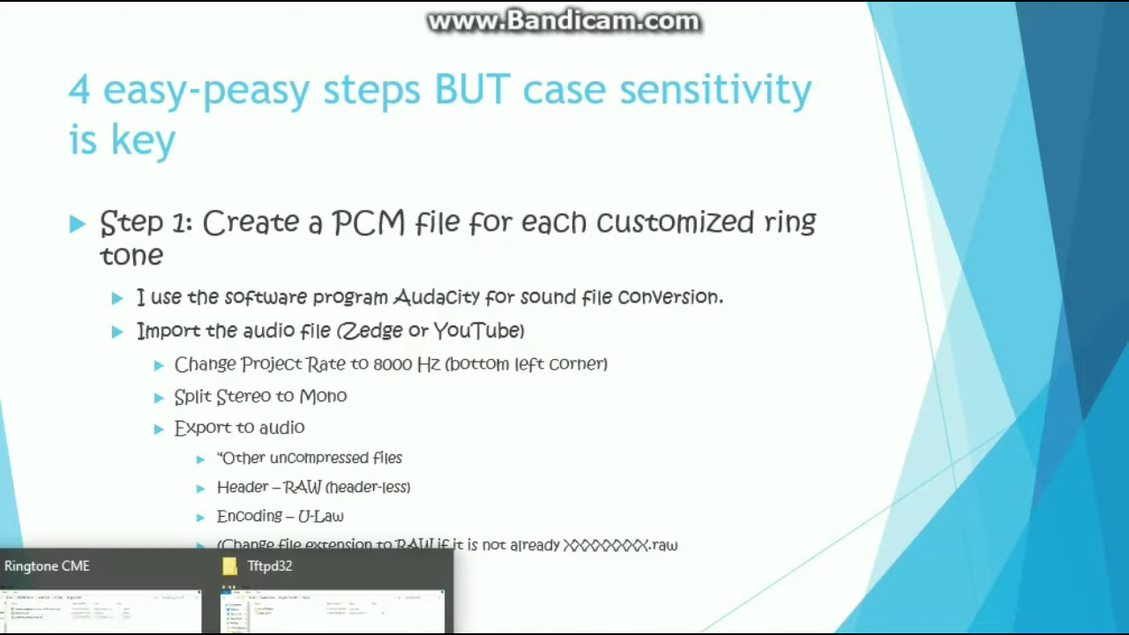
left_click(101, 595)
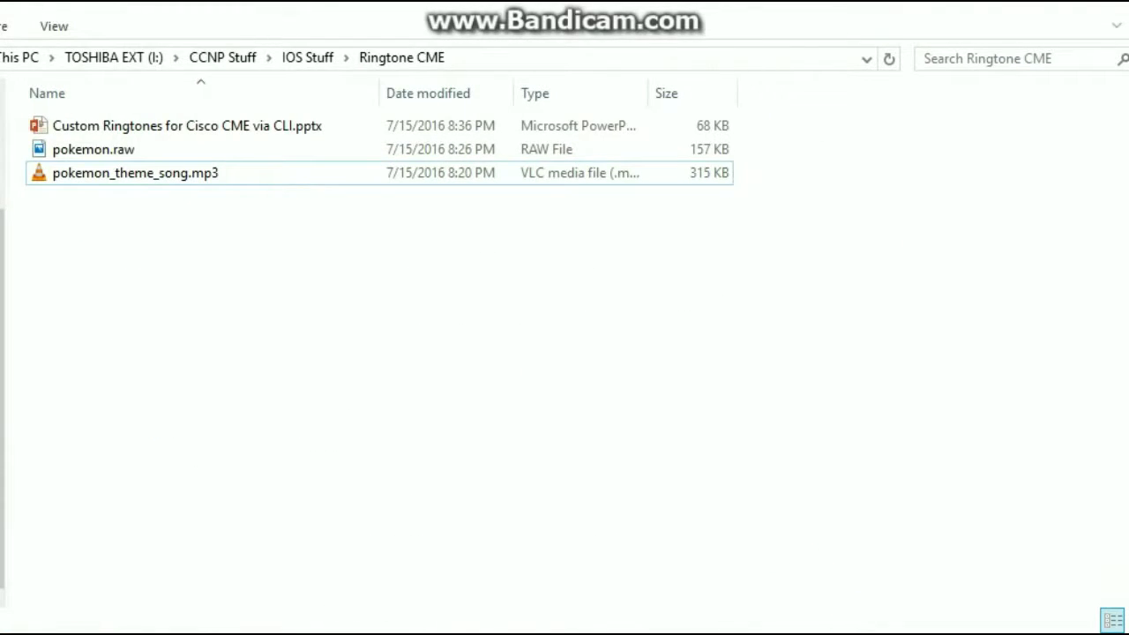
key("alt+Left")
scroll(232, 331, "down", 5)
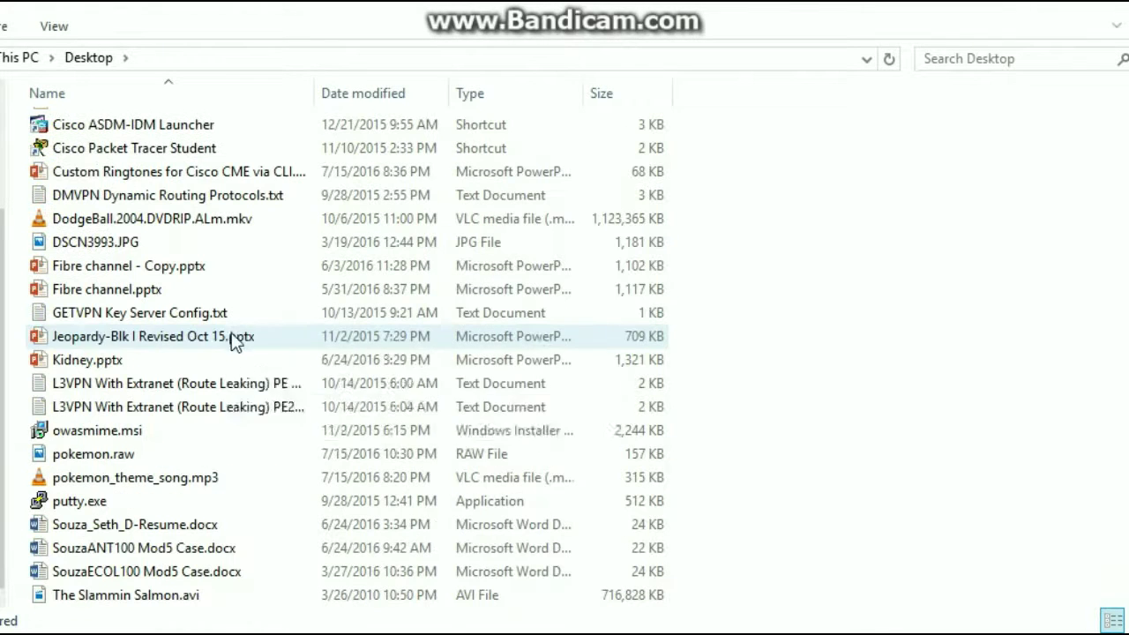
left_click(88, 460)
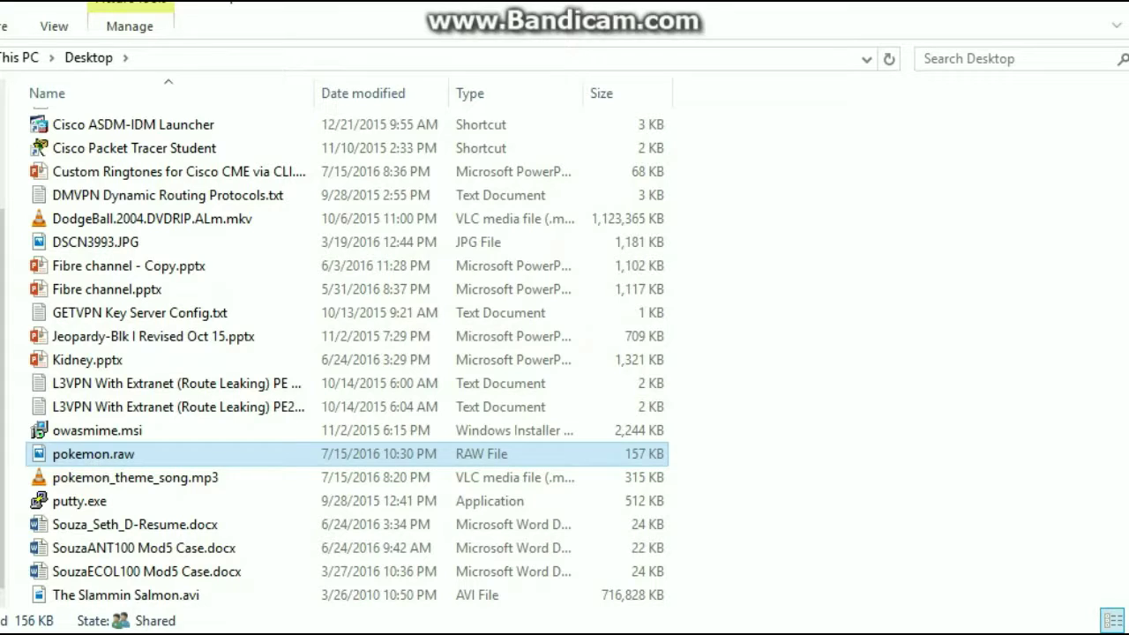
Return to the presentation and advance to the Step 2 slide on editing RingList.xml
key("alt+Tab")
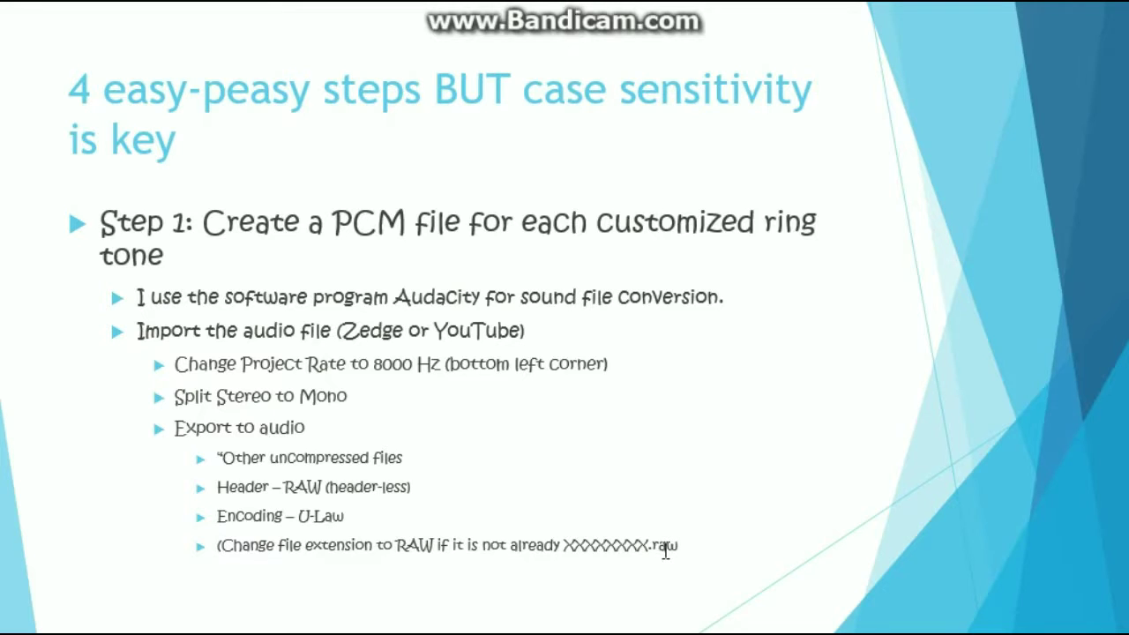
key("Right")
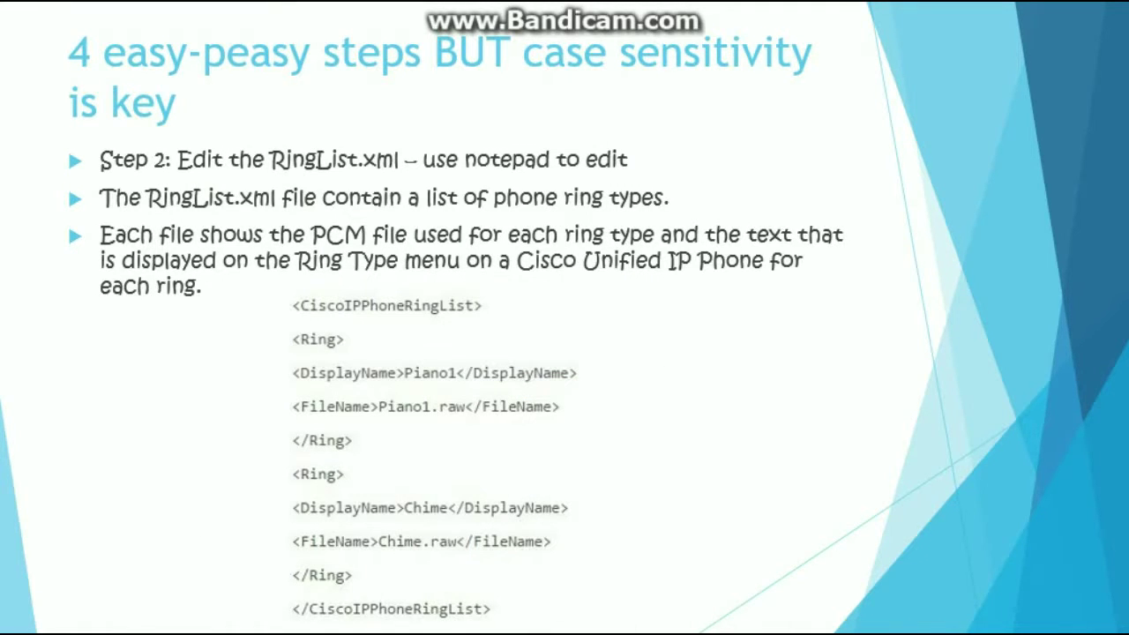
Open RingList.xml from the Tftpd32 folder in Notepad and minimize the File Explorer window
left_click(300, 608)
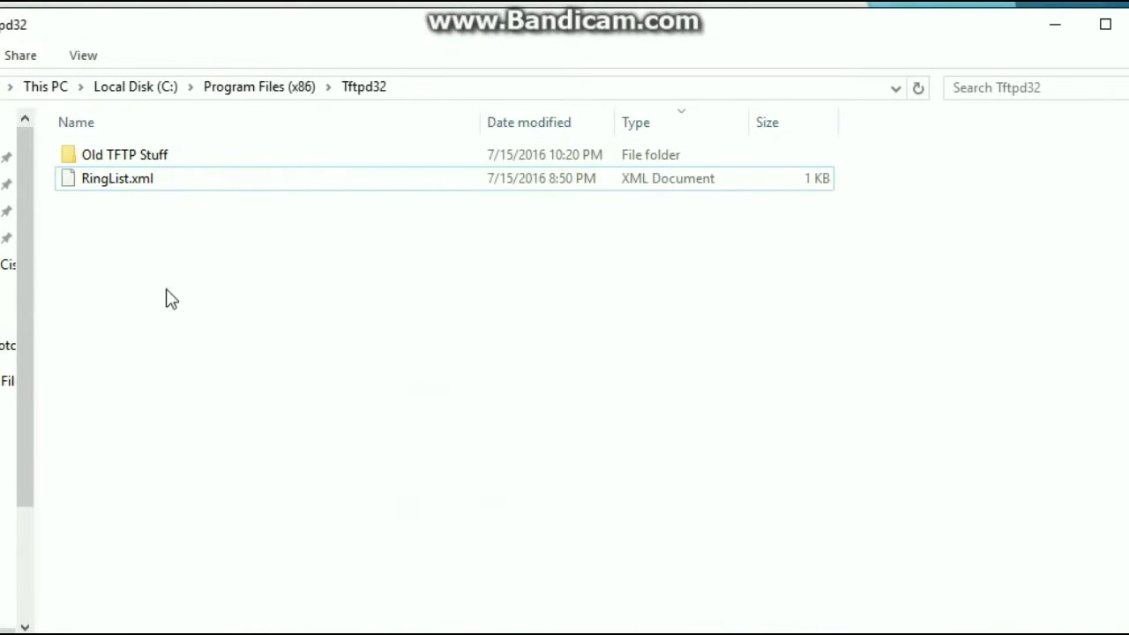
left_click_drag(254, 32, 364, 32)
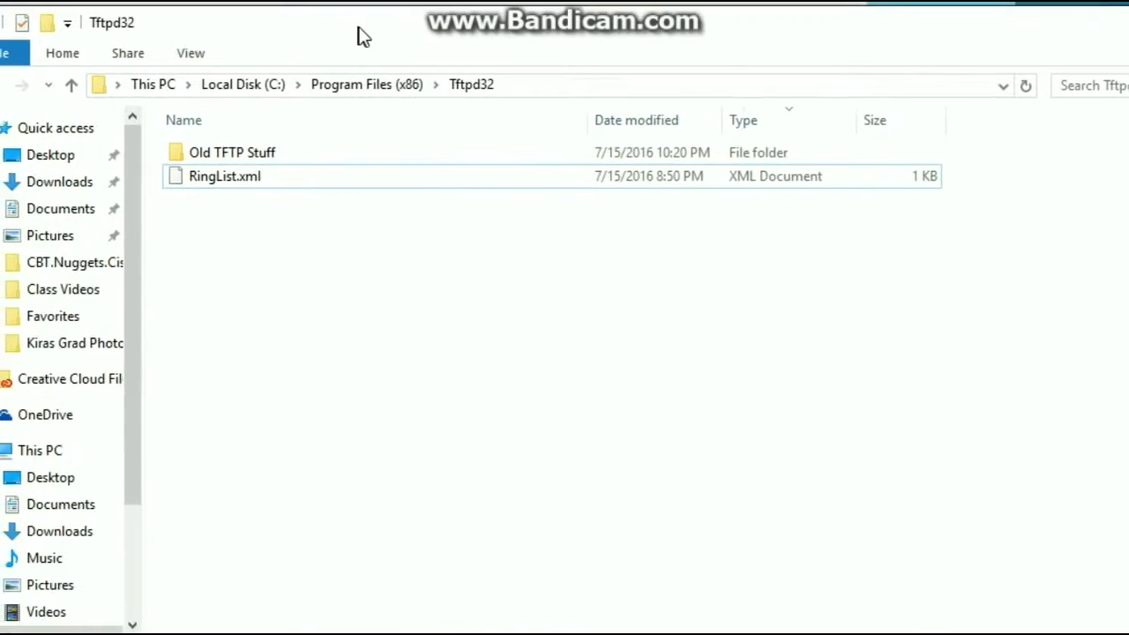
right_click(232, 181)
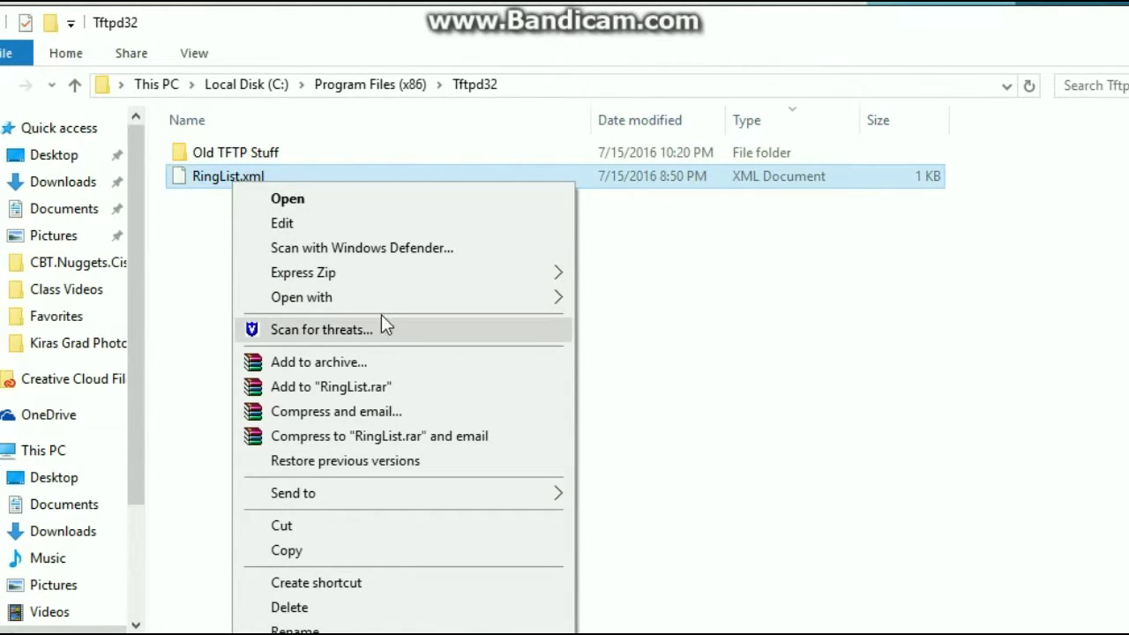
left_click(163, 313)
right_click(264, 177)
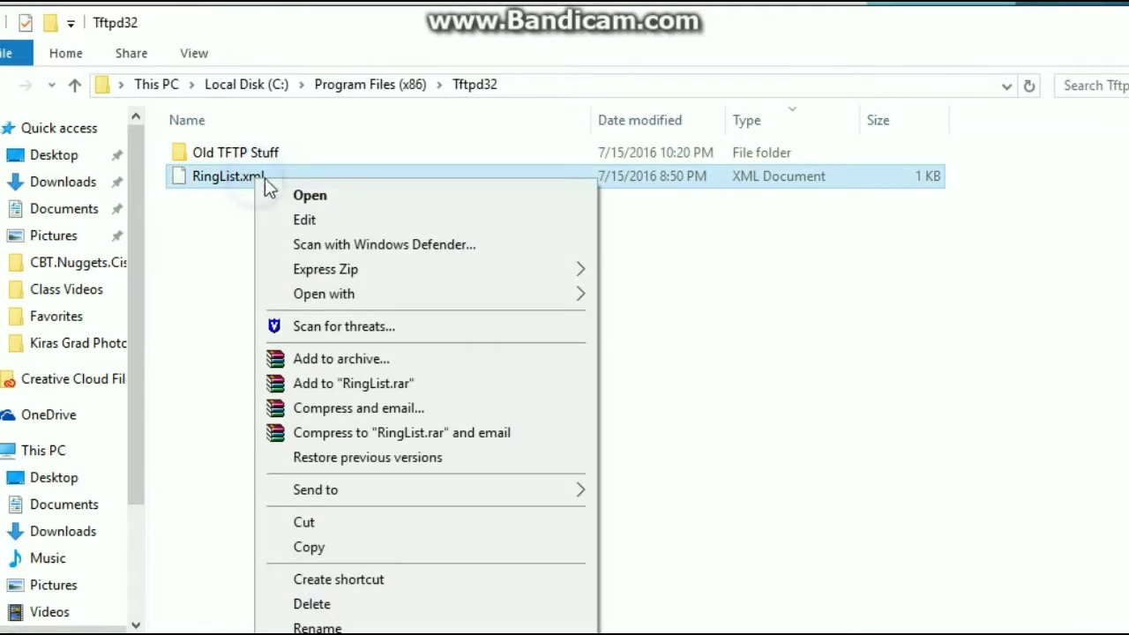
mouse_move(365, 297)
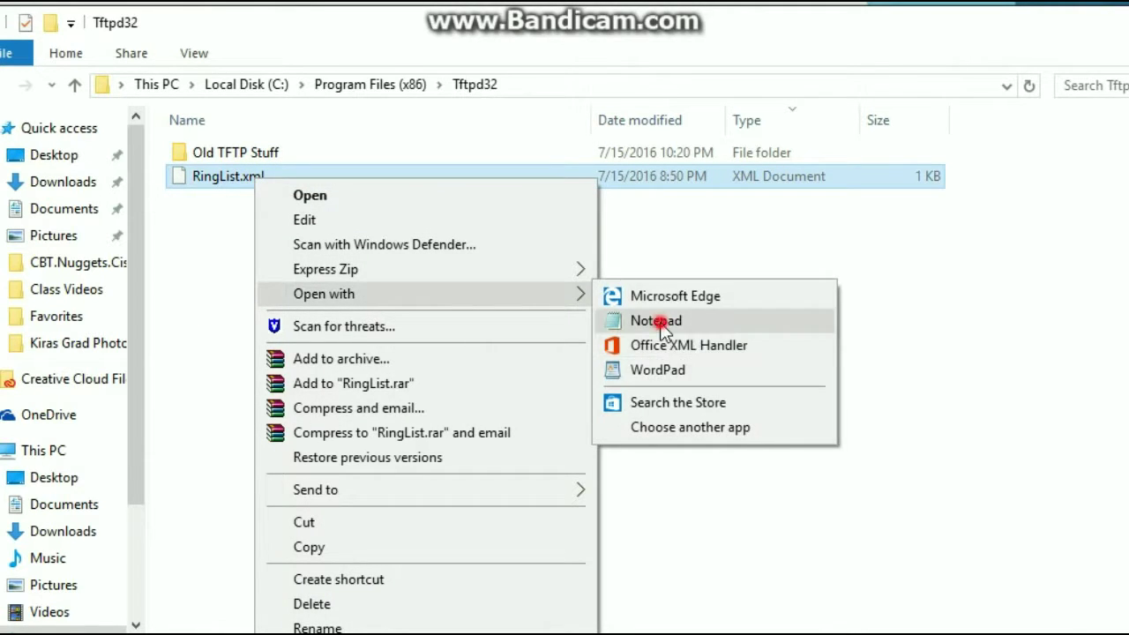
left_click(668, 321)
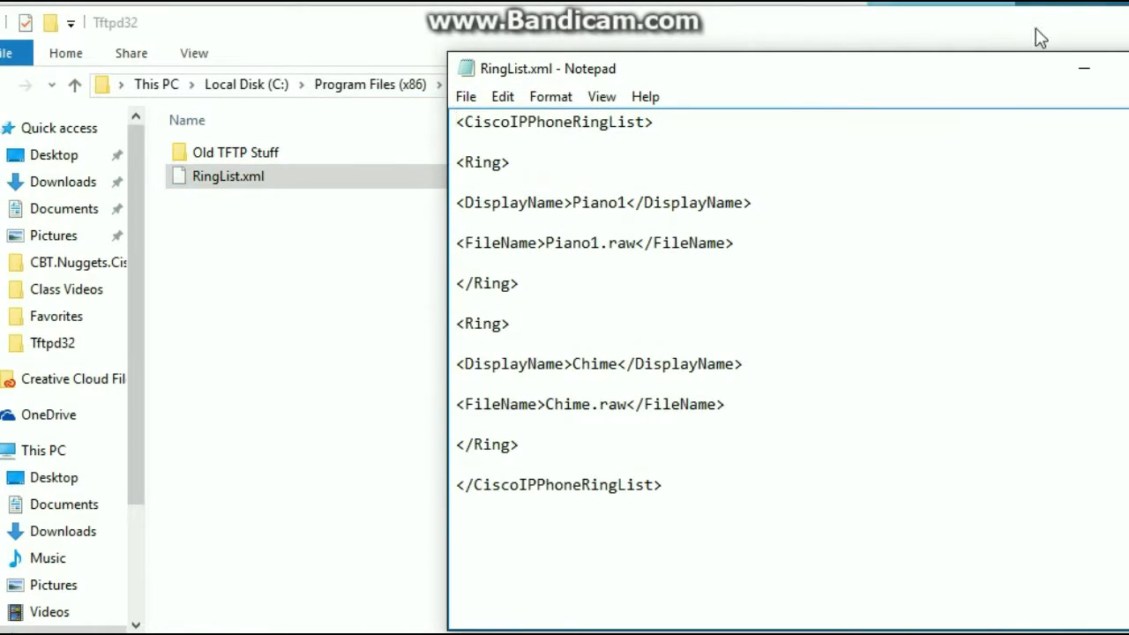
double_click(1035, 31)
left_click(1020, 35)
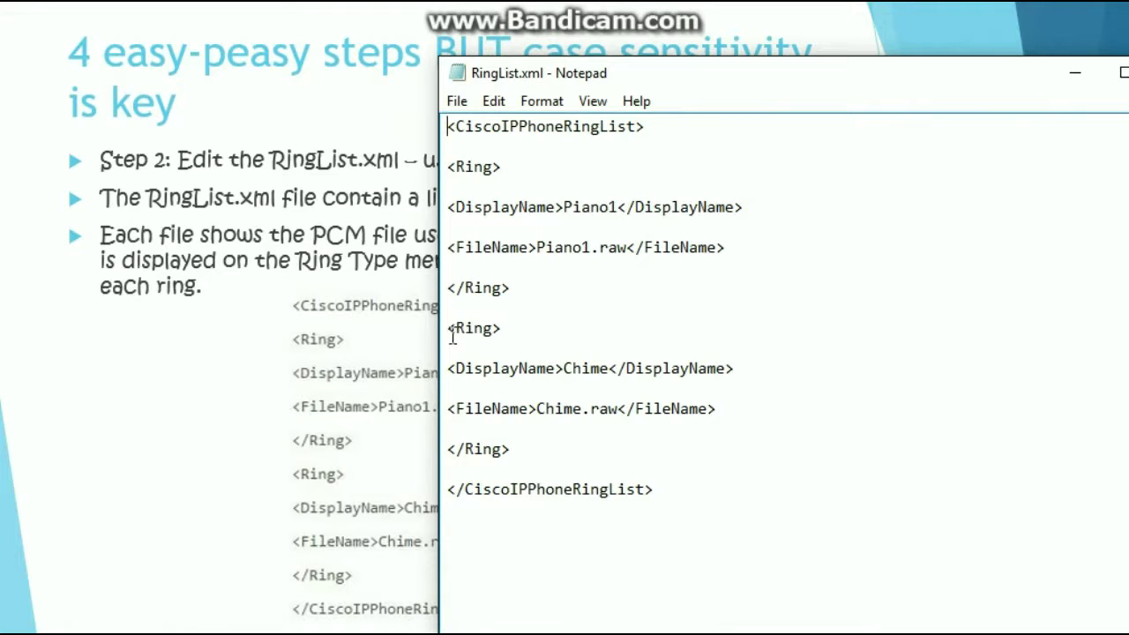
Delete the whole second Ring entry, the Chime one, from RingList.xml
left_click_drag(448, 328, 516, 475)
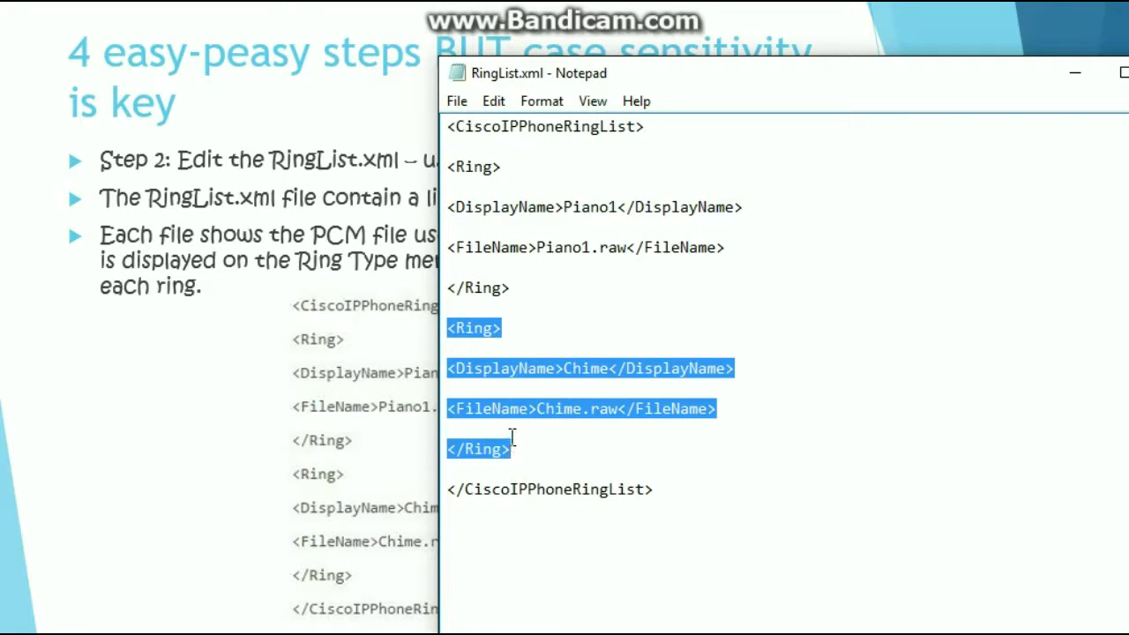
key("BackSpace")
key("BackSpace")
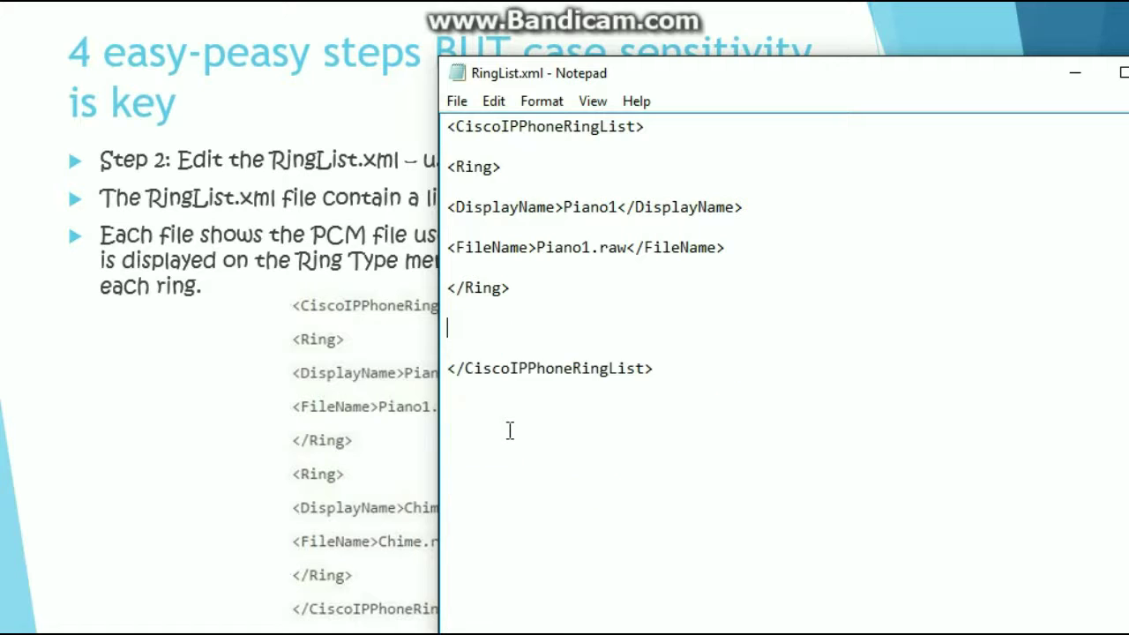
Replace the remaining ring's DisplayName value with "Pokemon Theme"
left_click(626, 206)
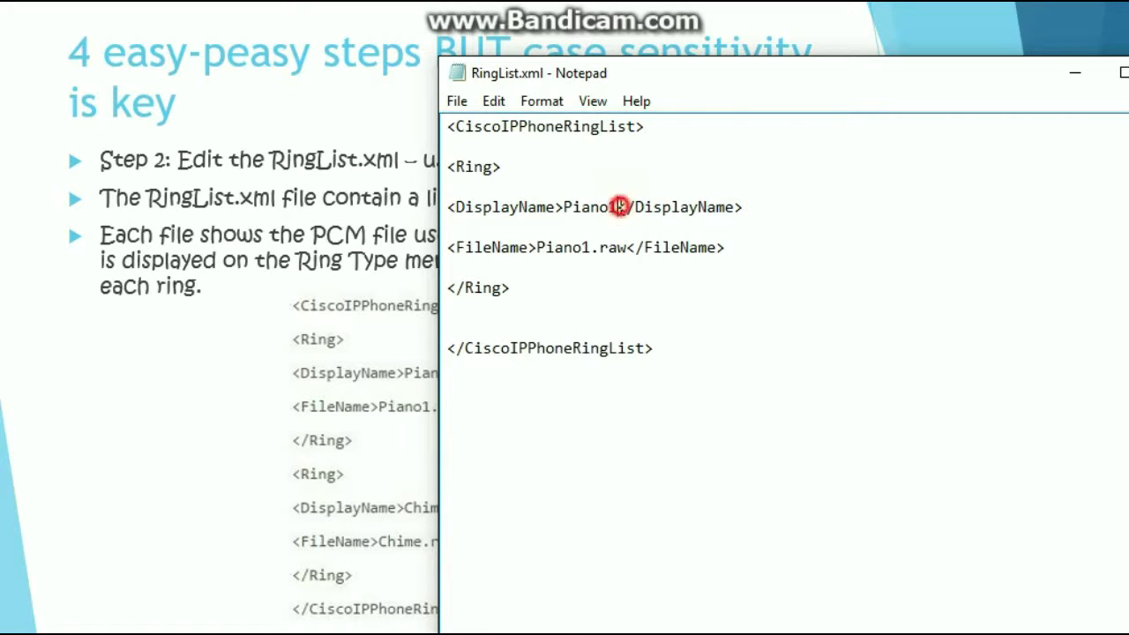
key("BackSpace")
key("BackSpace")
key("BackSpace")
key("BackSpace")
key("BackSpace")
key("BackSpace")
key("BackSpace")
type("Pokemon")
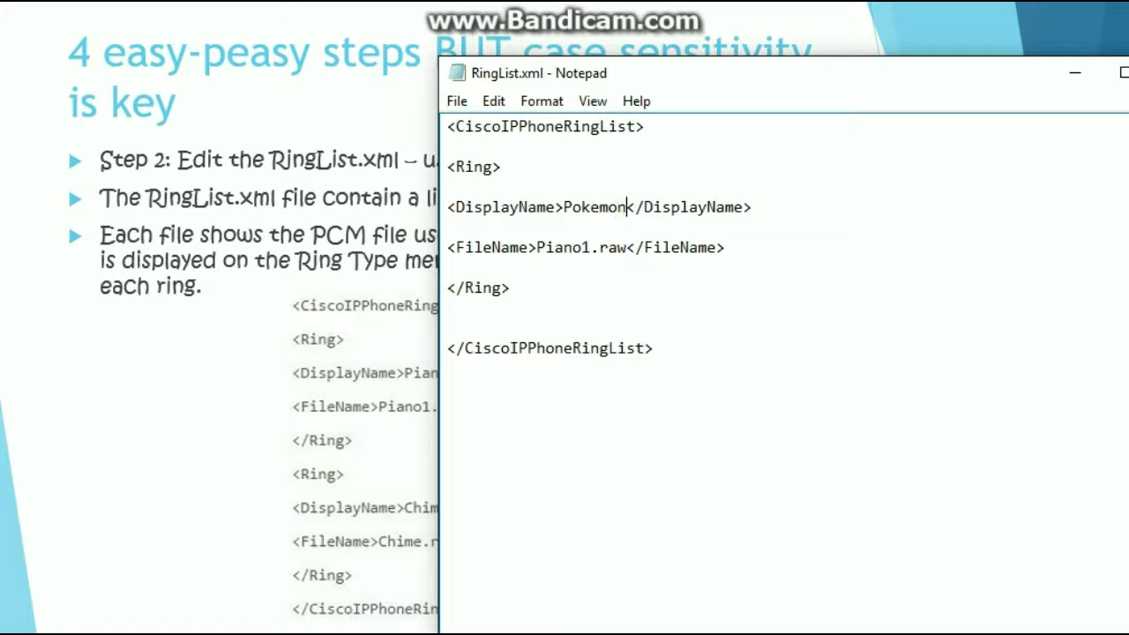
type(" Them")
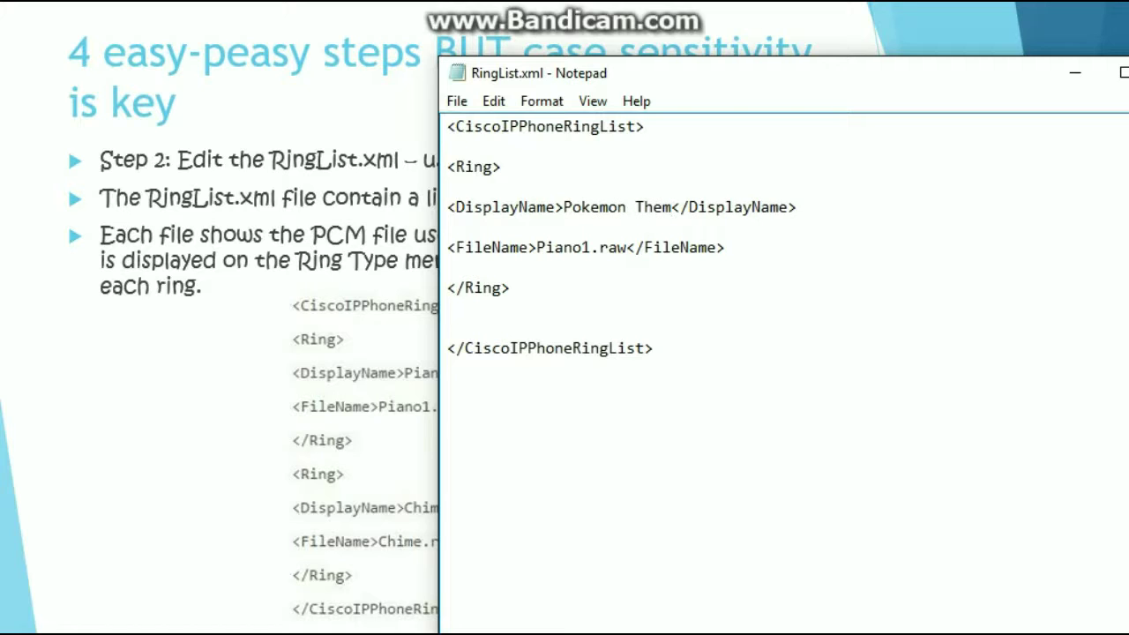
type("e")
Change the remaining ring's FileName value to pokemon.raw, all in lowercase
left_click(586, 247)
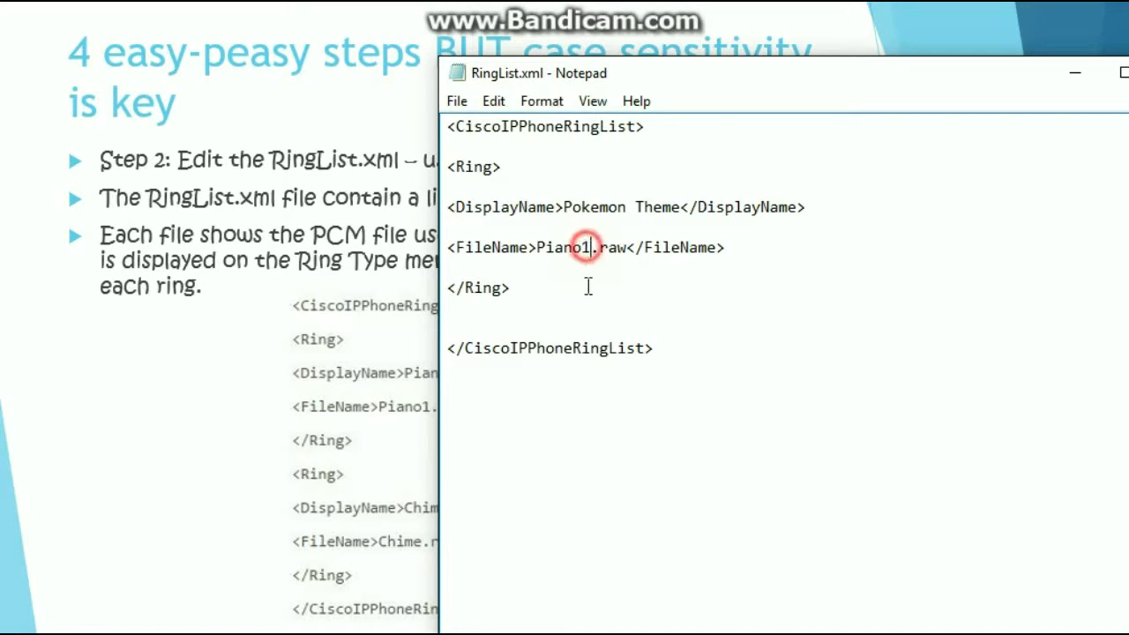
key("BackSpace")
key("BackSpace")
key("BackSpace")
key("BackSpace")
key("BackSpace")
key("BackSpace")
type("Pokemon")
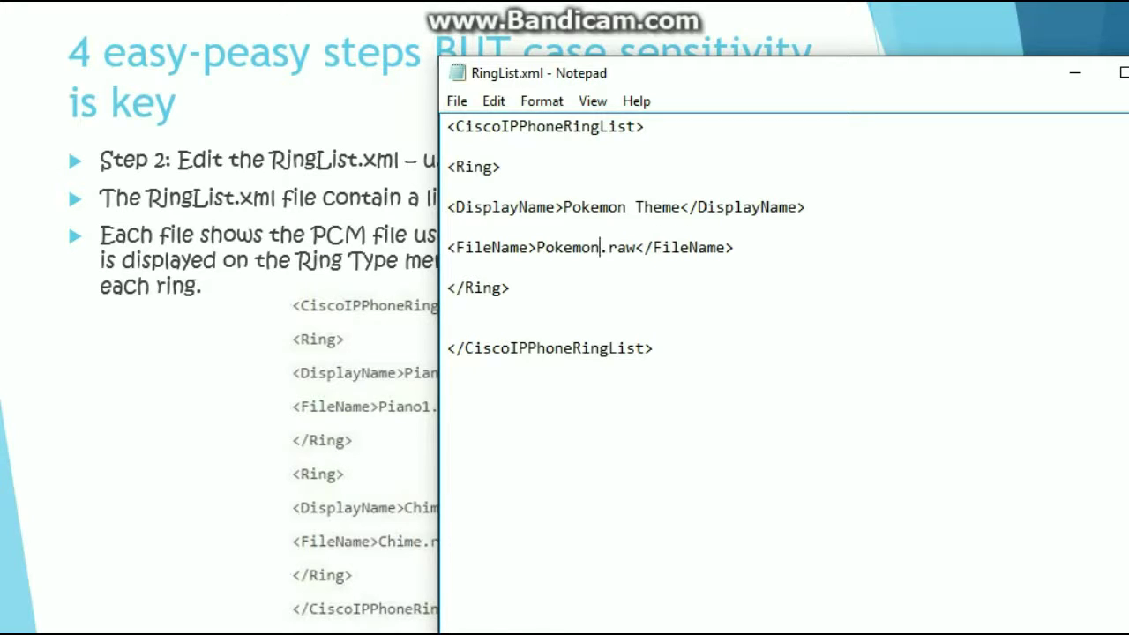
key("BackSpace")
type("p")
Check the exact spelling and case of the exported raw file's name in the Desktop folder, then return to Notepad
left_click(226, 634)
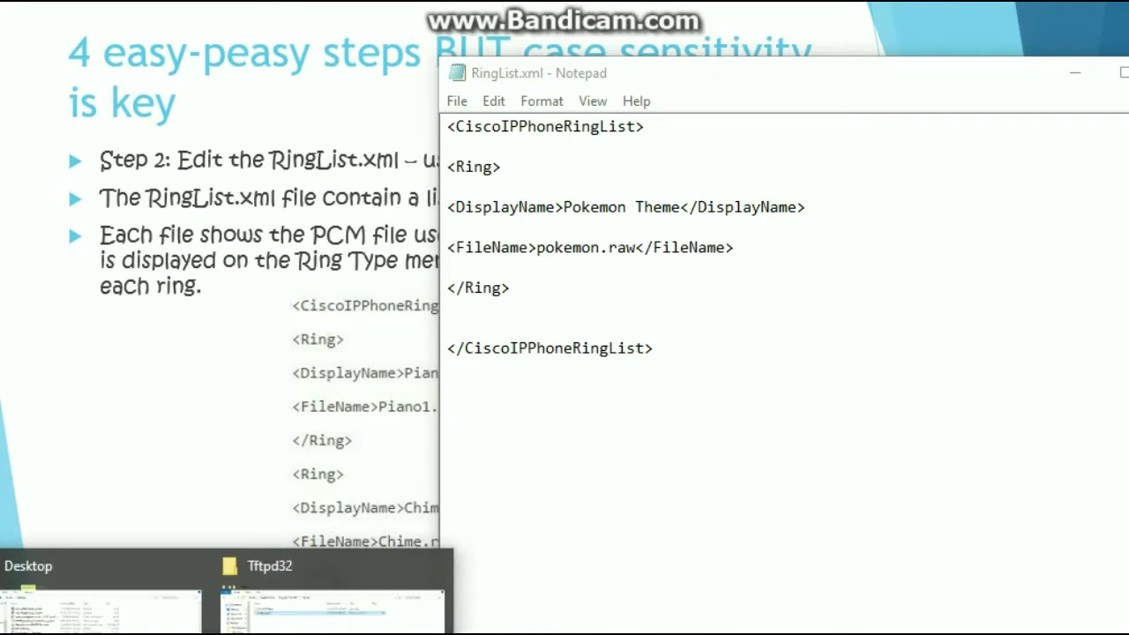
left_click(101, 600)
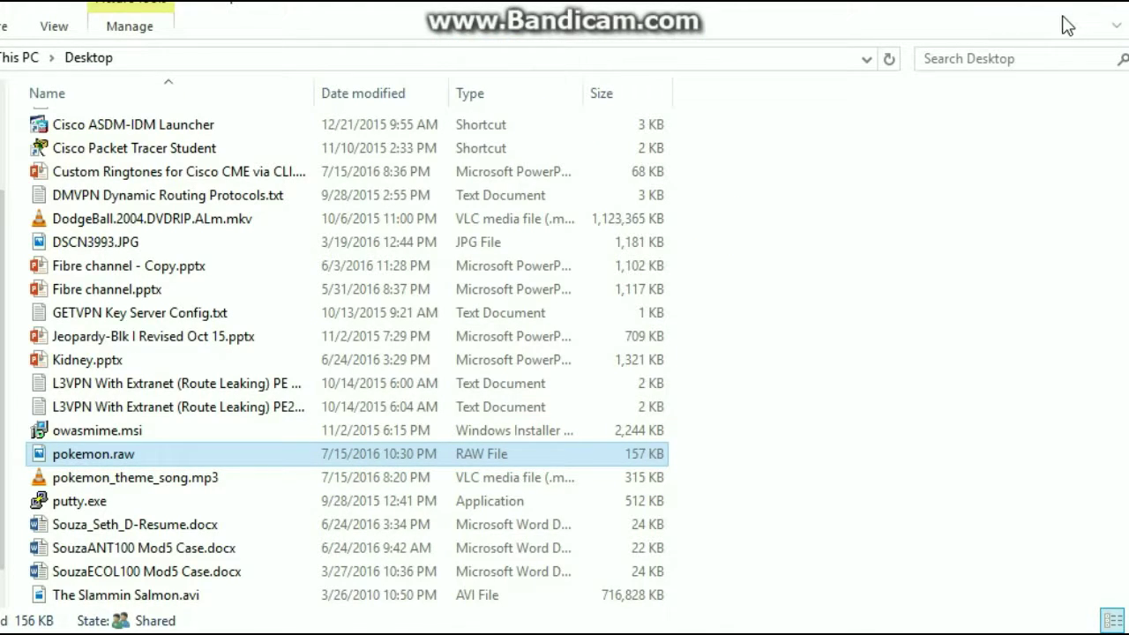
left_click(226, 634)
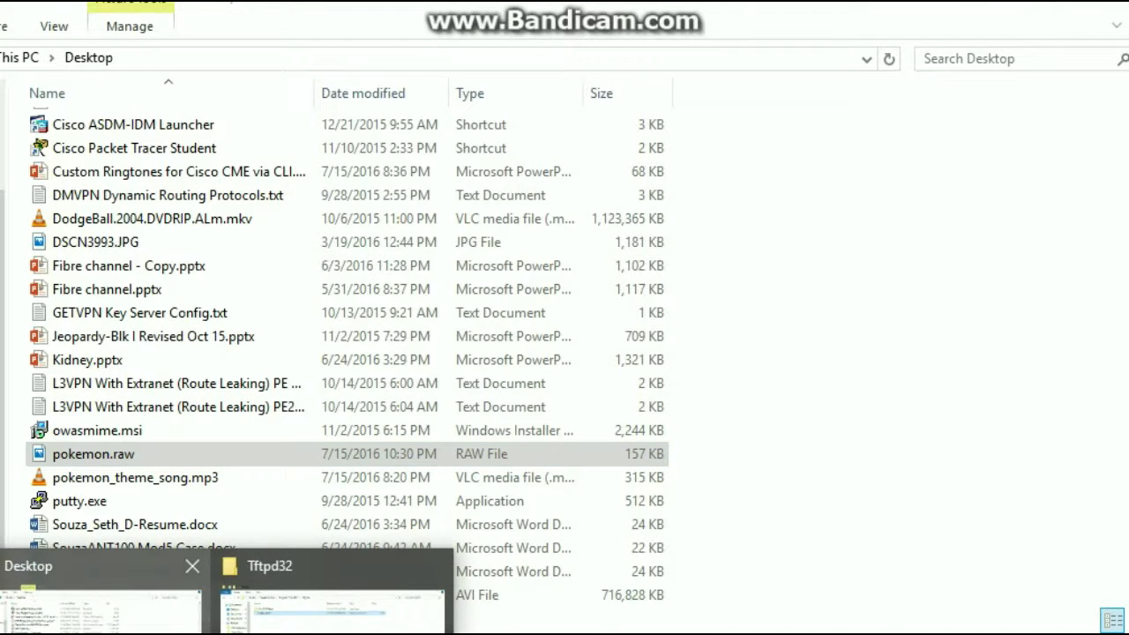
left_click(163, 590)
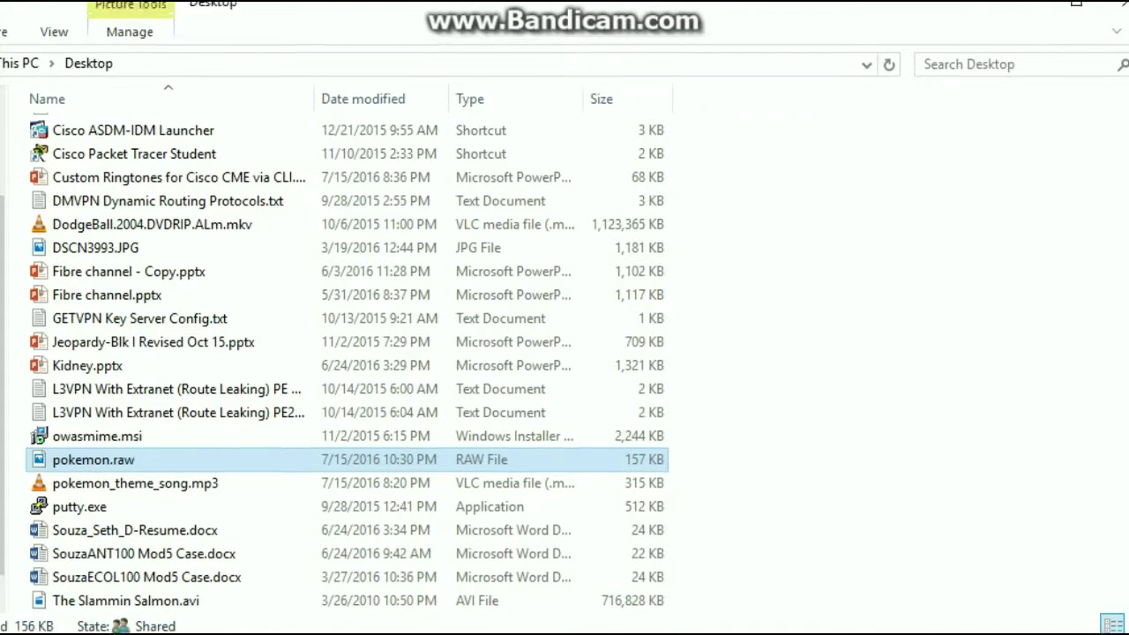
left_click(1014, 36)
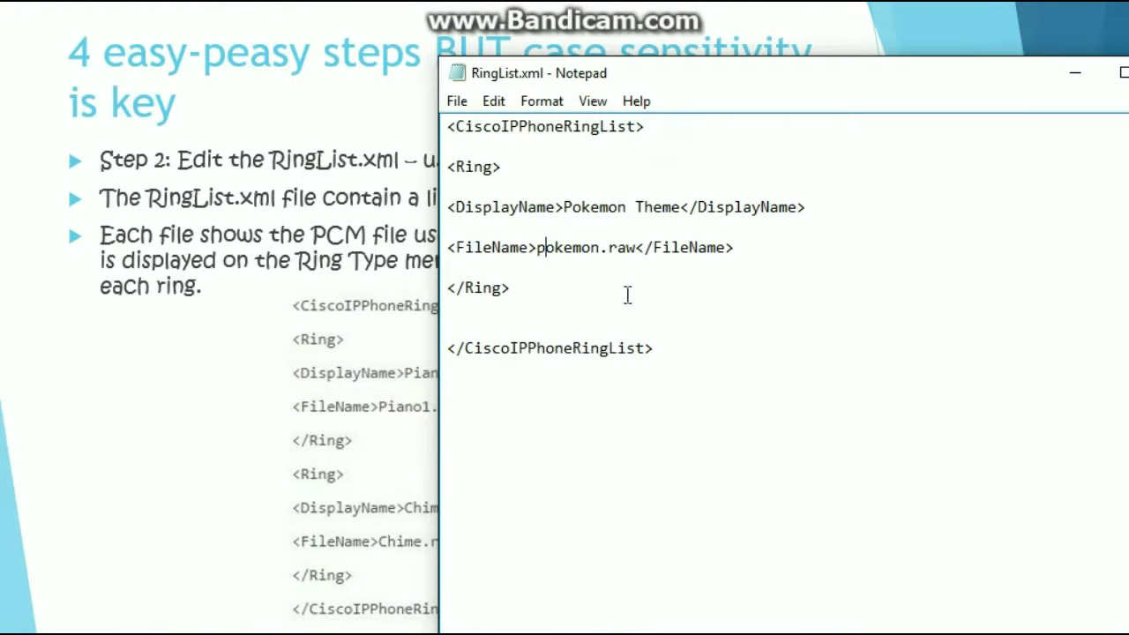
Save RingList.xml and minimize Notepad
left_click(458, 100)
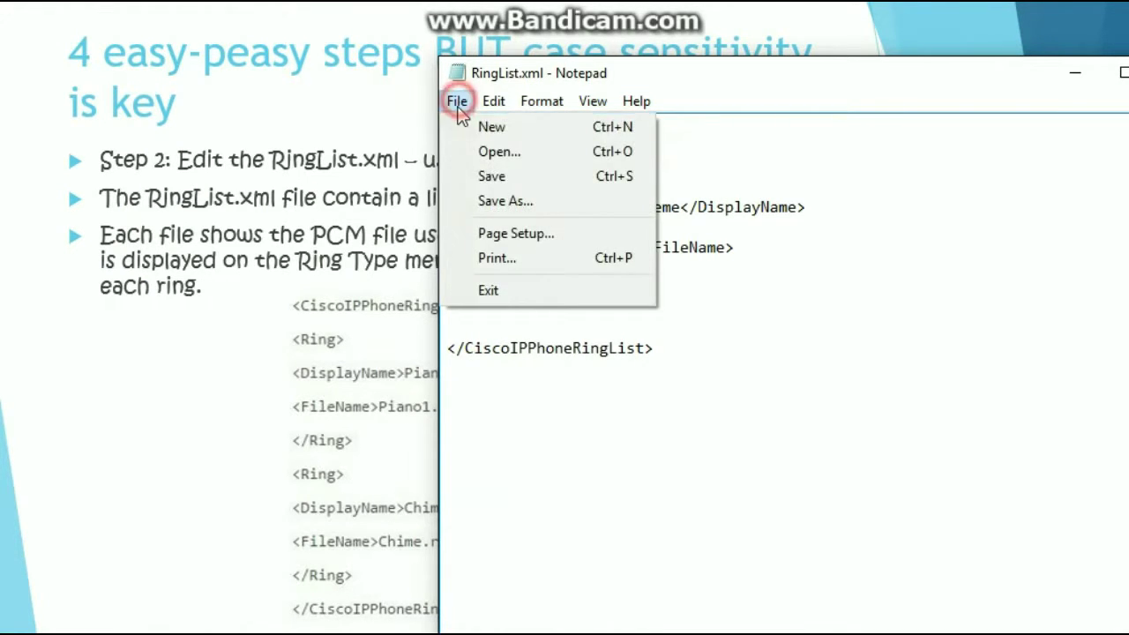
left_click(491, 177)
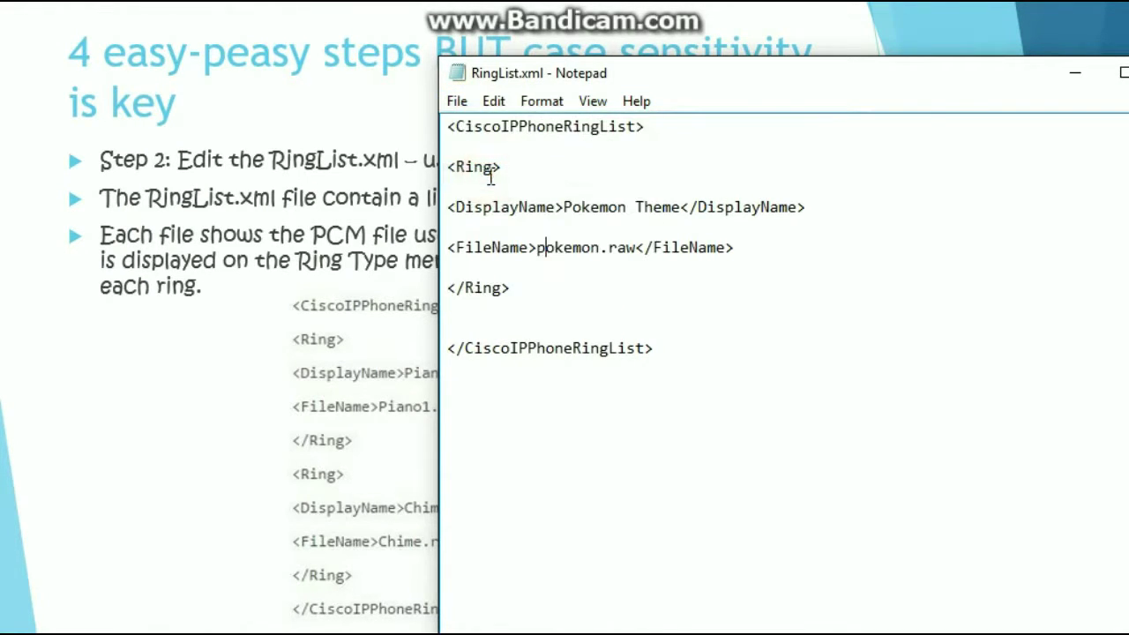
left_click(1073, 75)
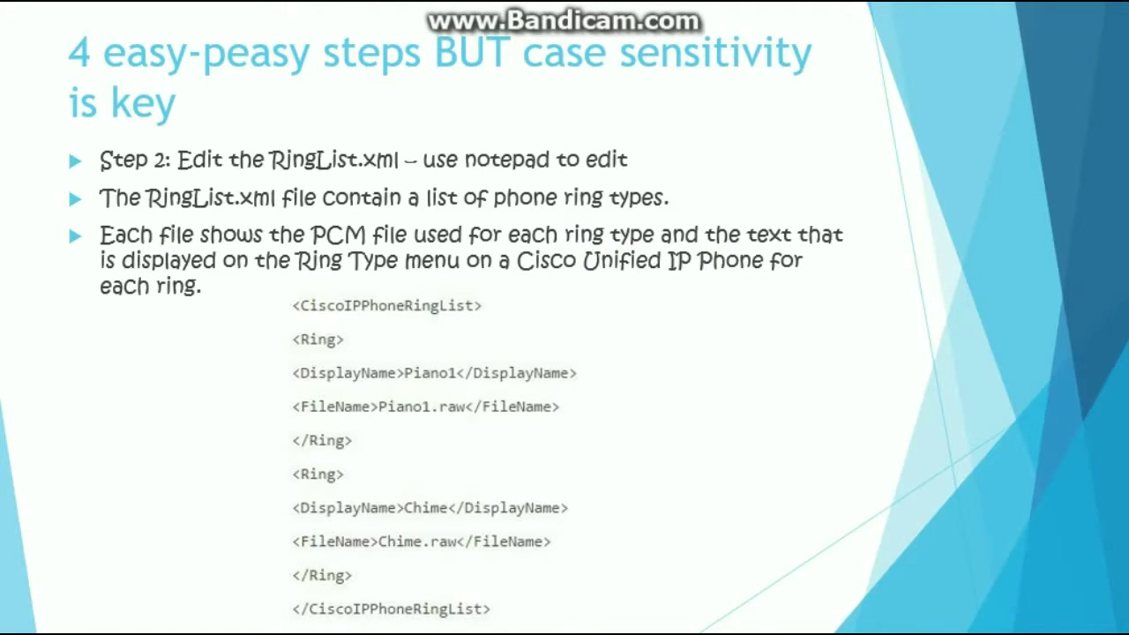
Advance the presentation to the Step 3 slide and highlight the X.X.X.X address placeholder in the RingList.xml copy command
key("Right")
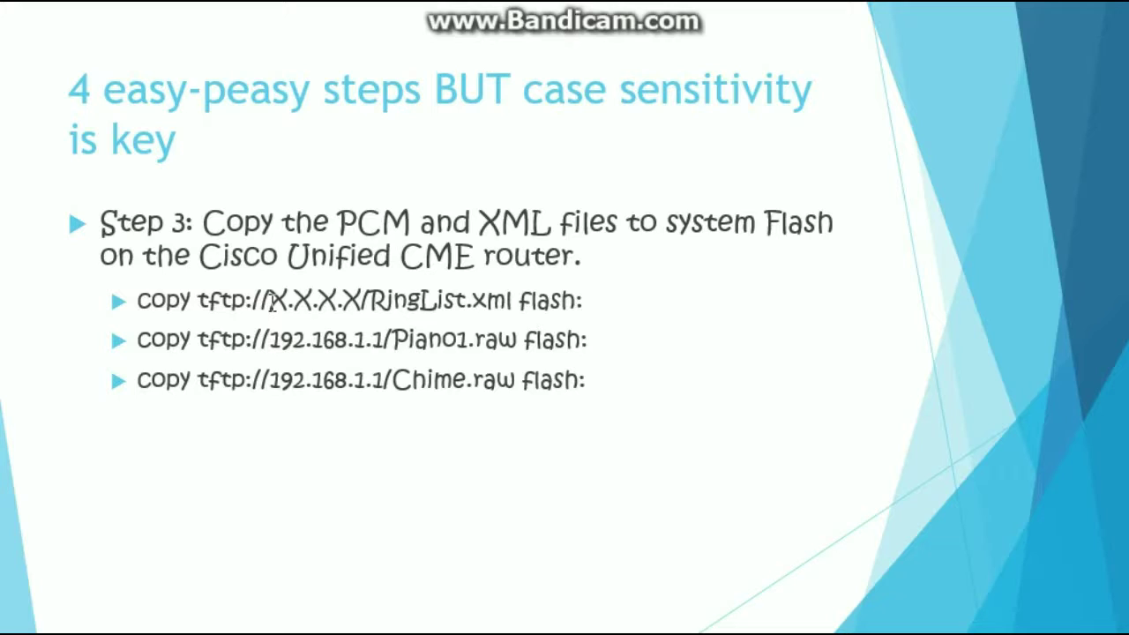
left_click_drag(270, 303, 359, 315)
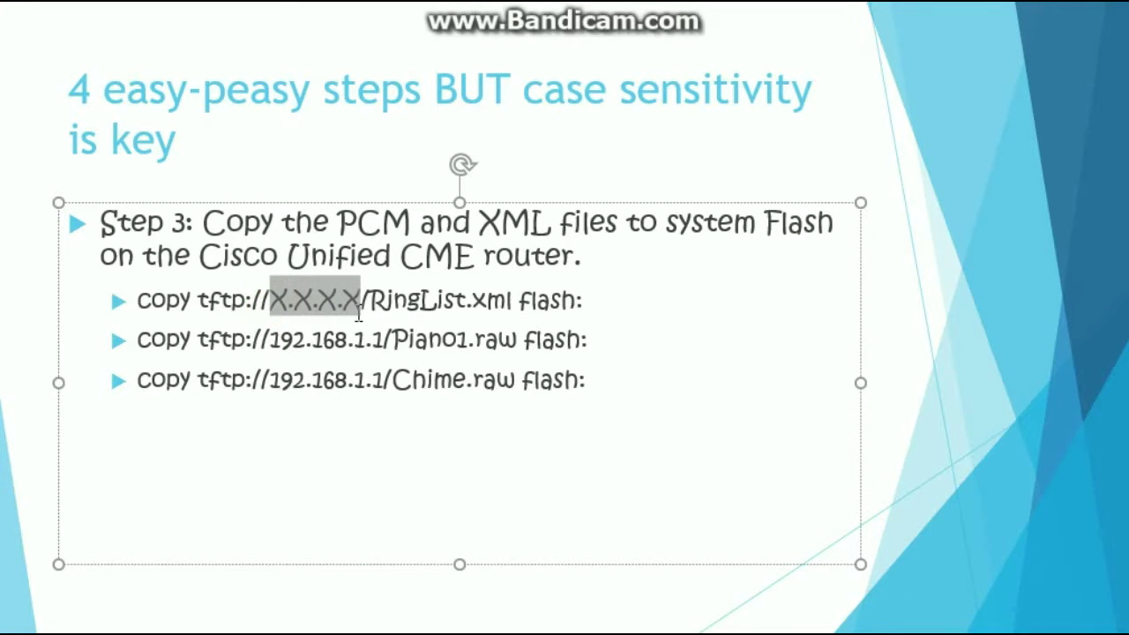
left_click(961, 428)
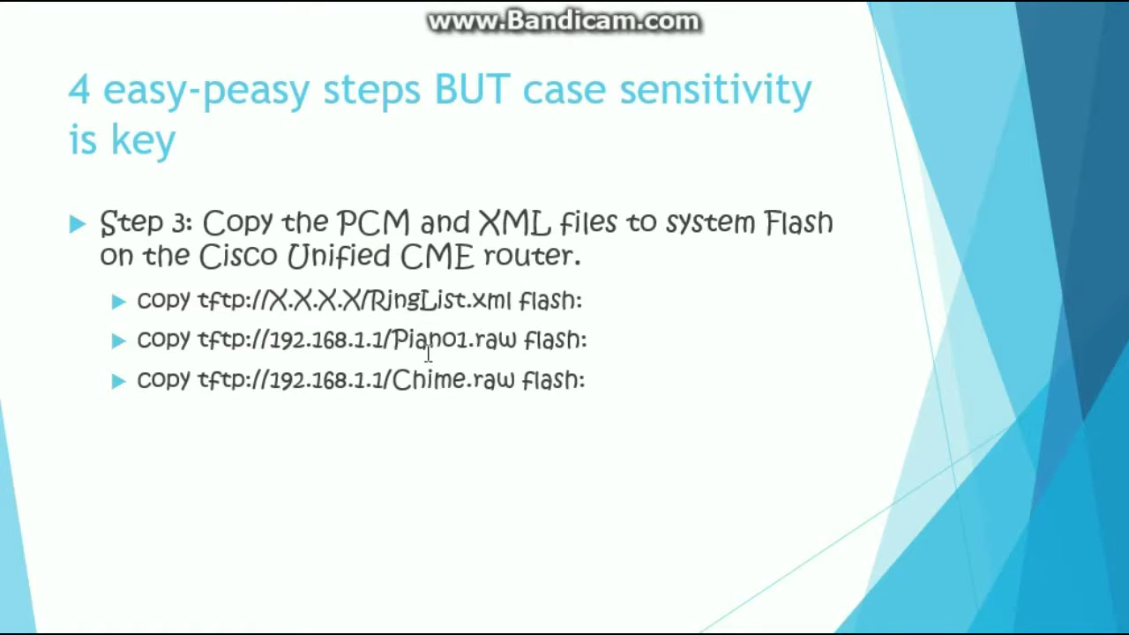
Delete the Chime.raw copy command line from the Step 3 slide
left_click(270, 381)
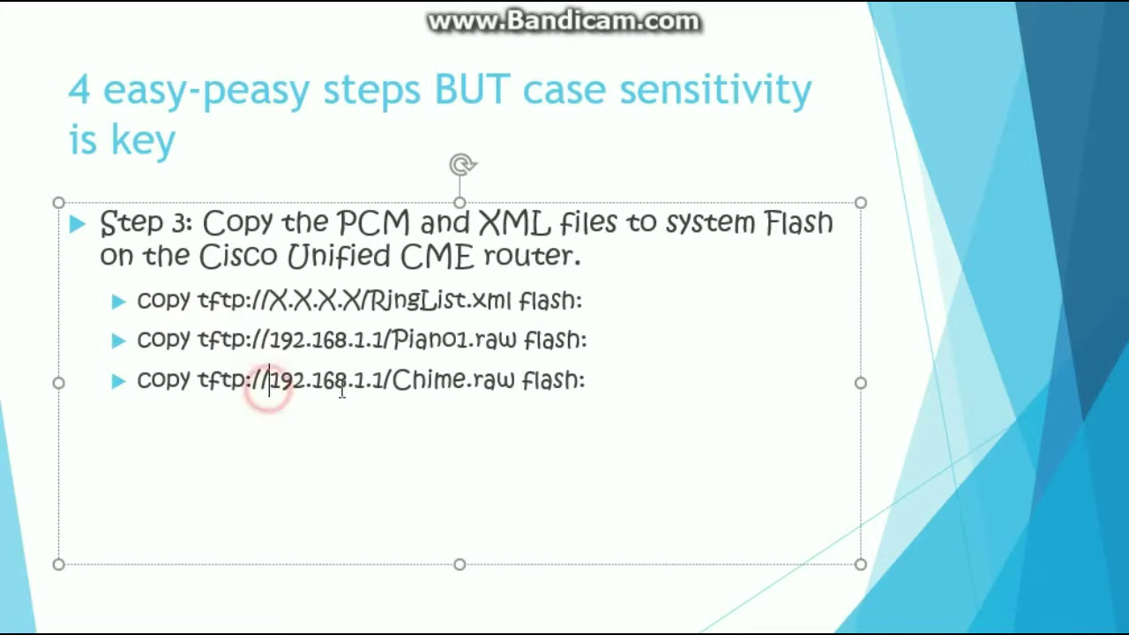
left_click(597, 379, "shift")
left_click(124, 388, "shift")
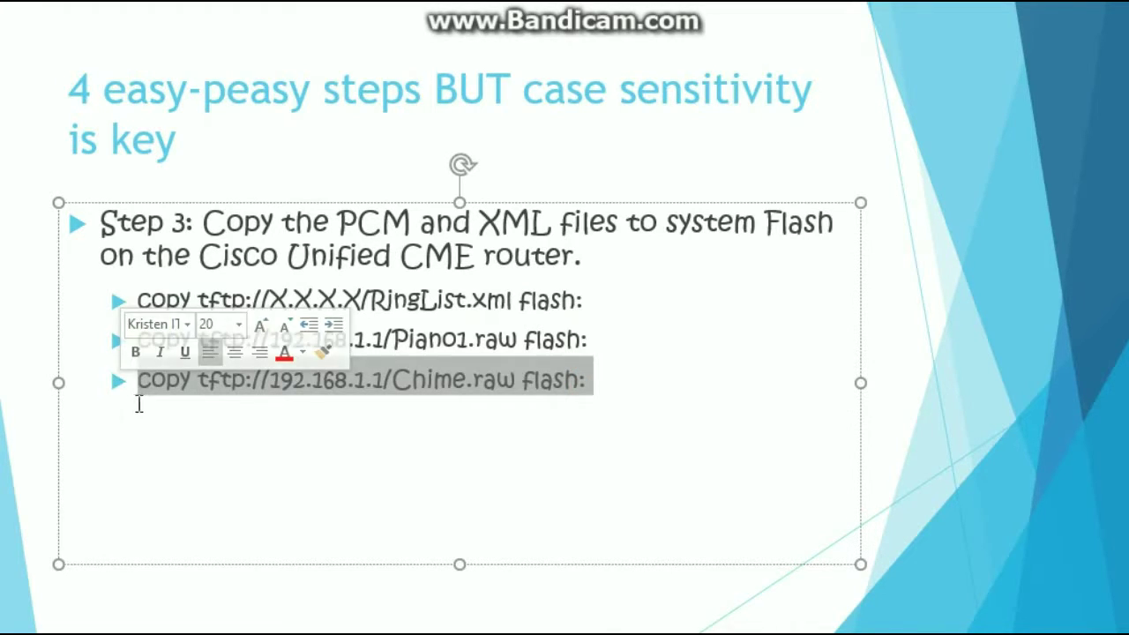
key("Delete")
Change the file name in the slide's Piano1.raw copy command to pokemon.raw
left_click(443, 342)
key("Delete")
key("Delete")
key("Delete")
key("BackSpace")
key("BackSpace")
key("BackSpace")
type(".")
key("Left")
key("BackSpace")
type("pokemon")
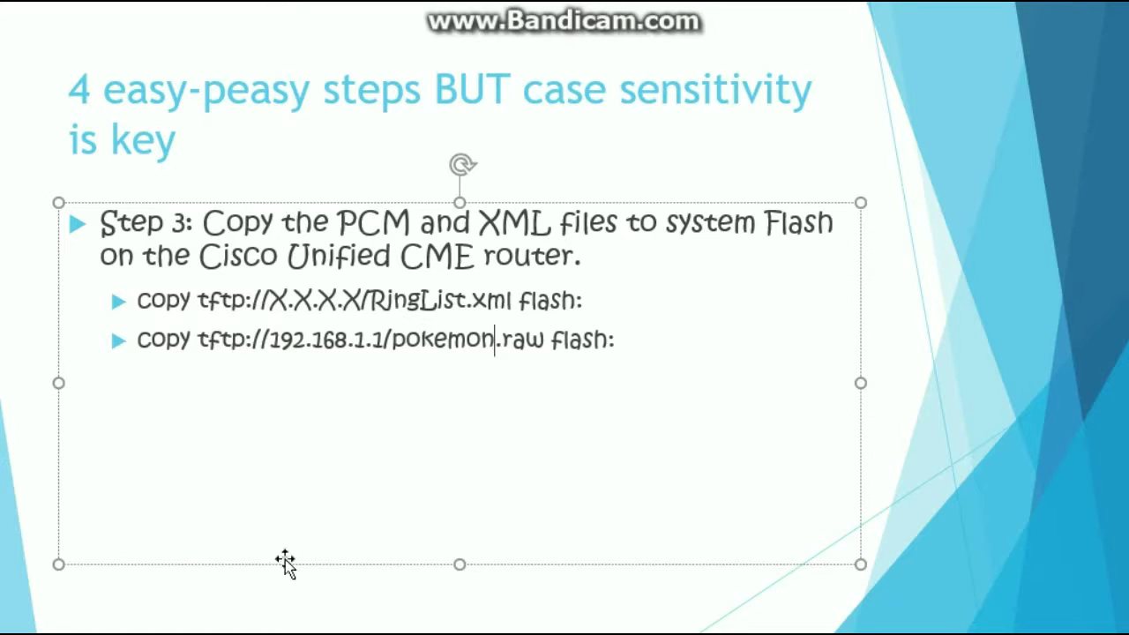
Switch to the Tftpd32 server window and minimize Audacity behind it
left_click(281, 609)
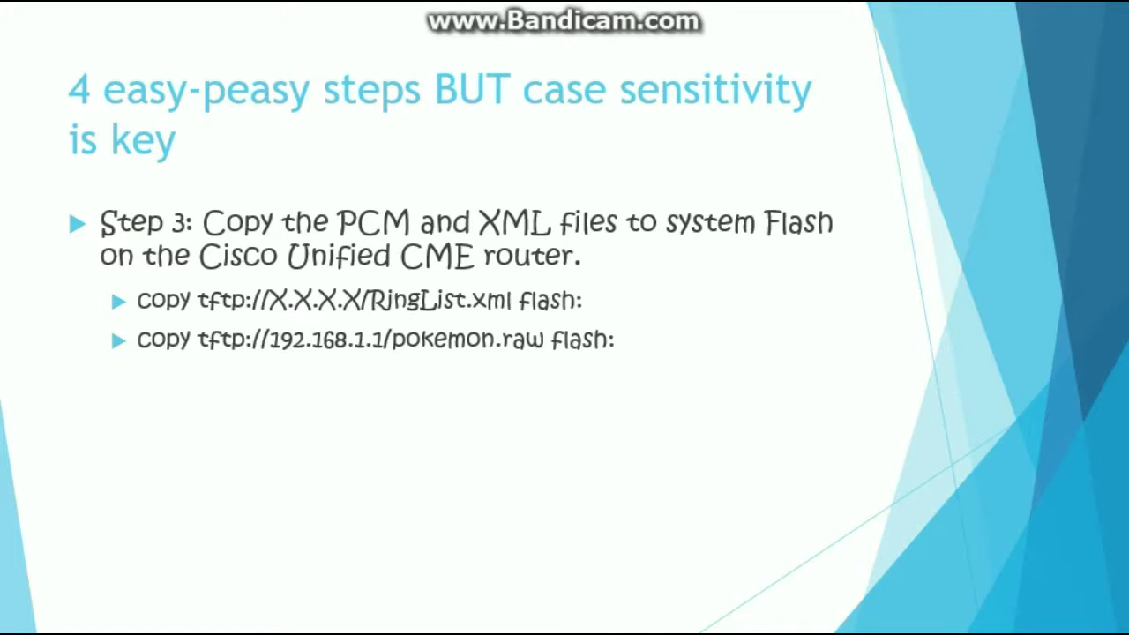
key("alt+Tab")
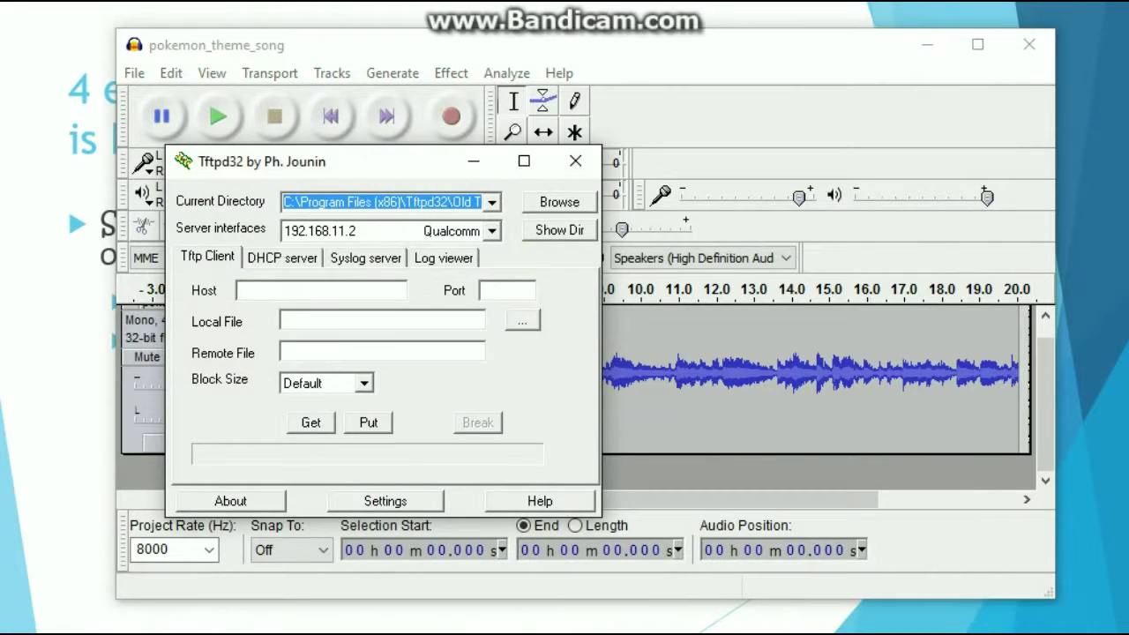
left_click(927, 44)
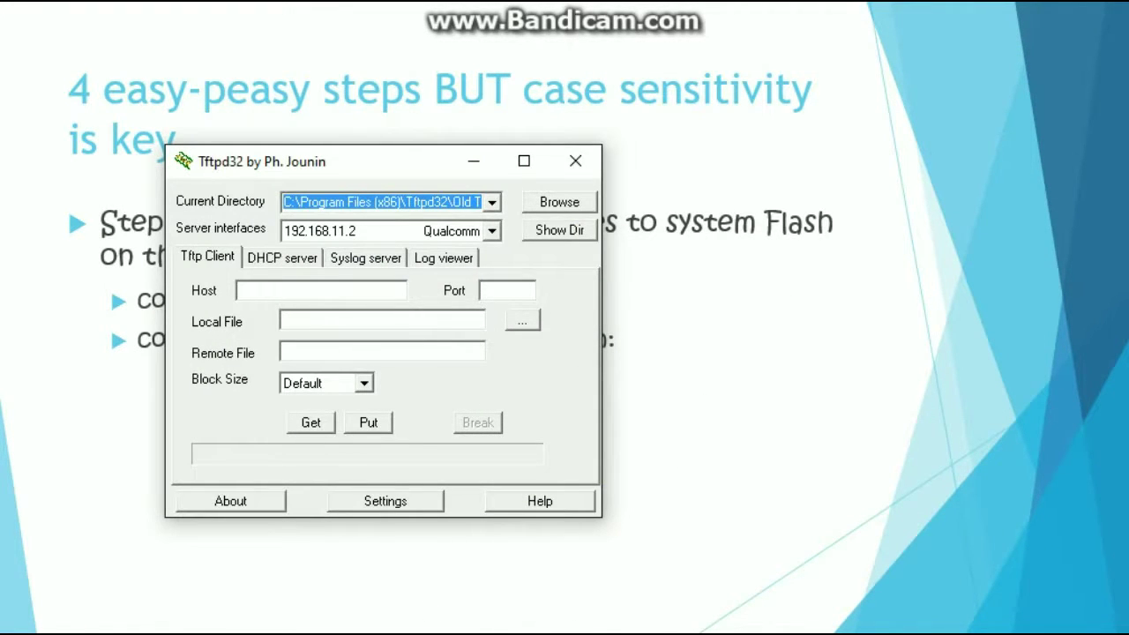
Check RingList.xml in the Tftpd32 folder, then switch to the Desktop folder containing pokemon.raw
mouse_move(308, 630)
left_click(326, 591)
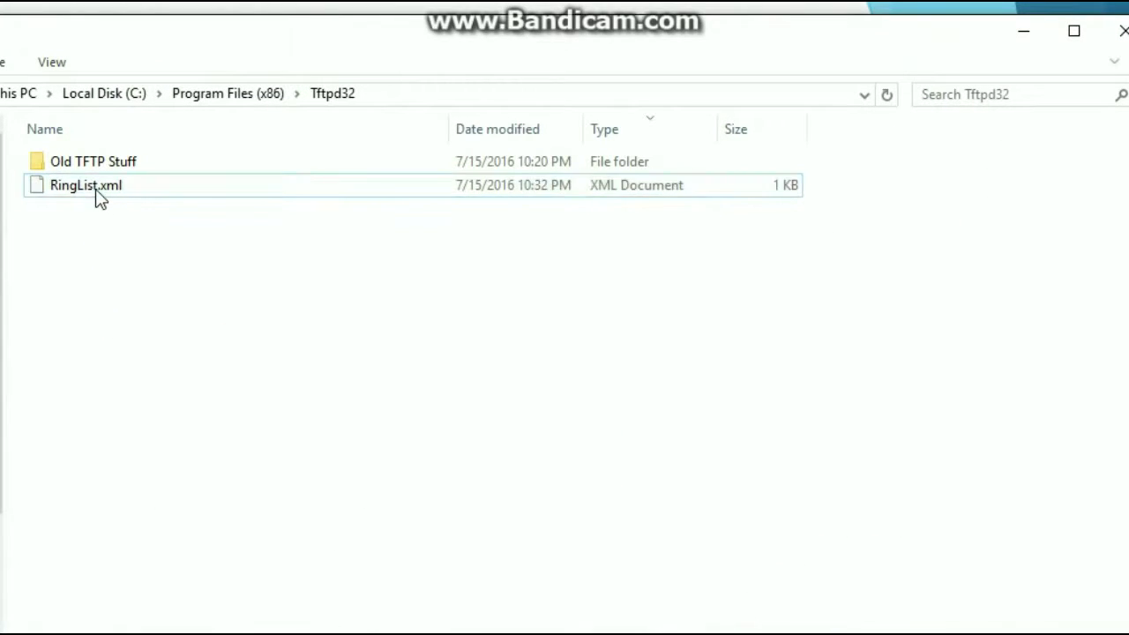
mouse_move(83, 191)
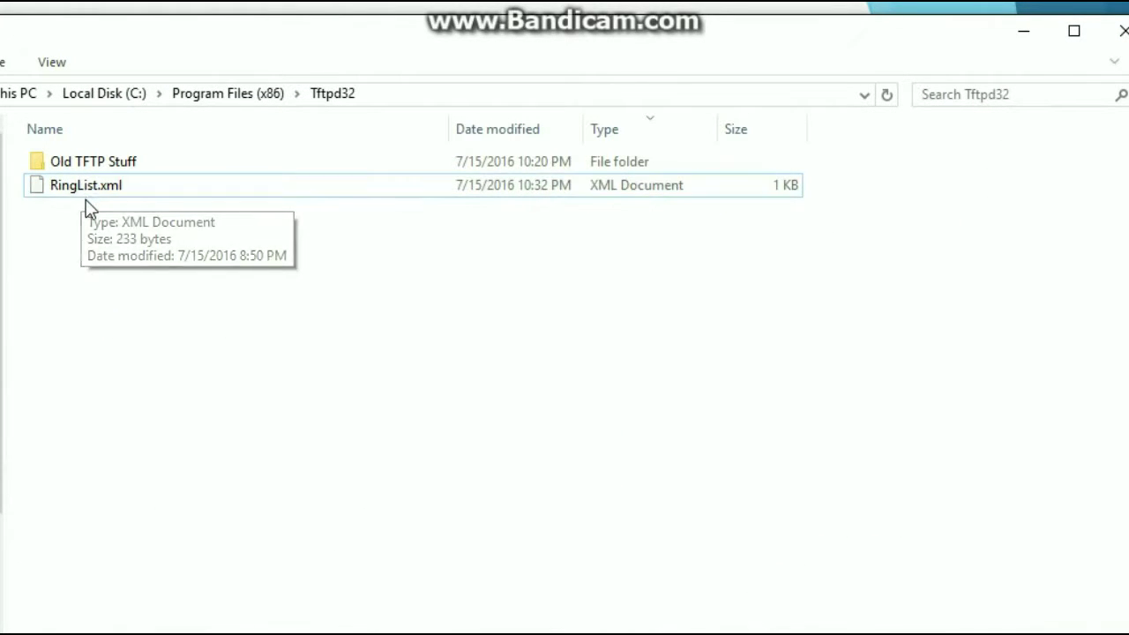
left_click(86, 194)
left_click(86, 200)
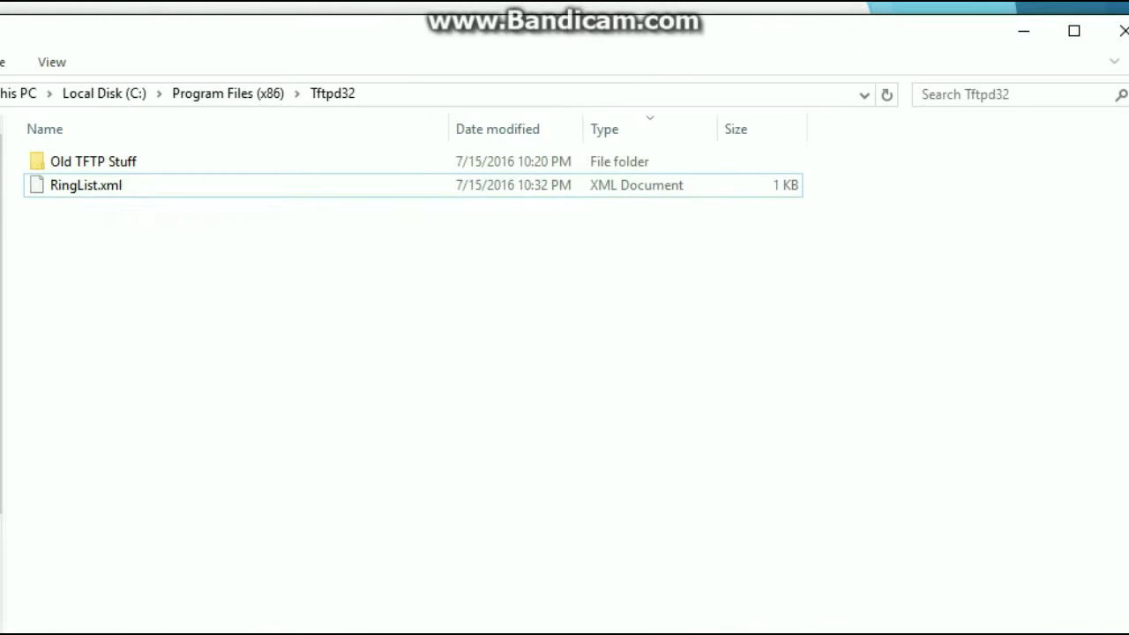
left_click(132, 591)
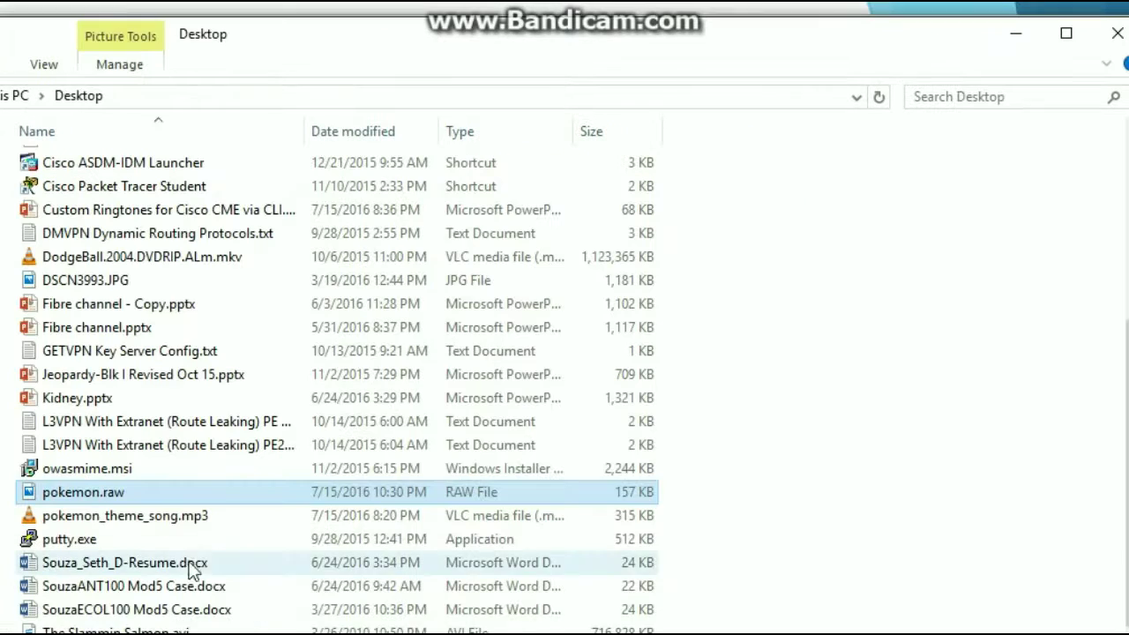
Move pokemon.raw from the Desktop folder into the Tftpd32 folder
right_click(120, 504)
left_click(169, 346)
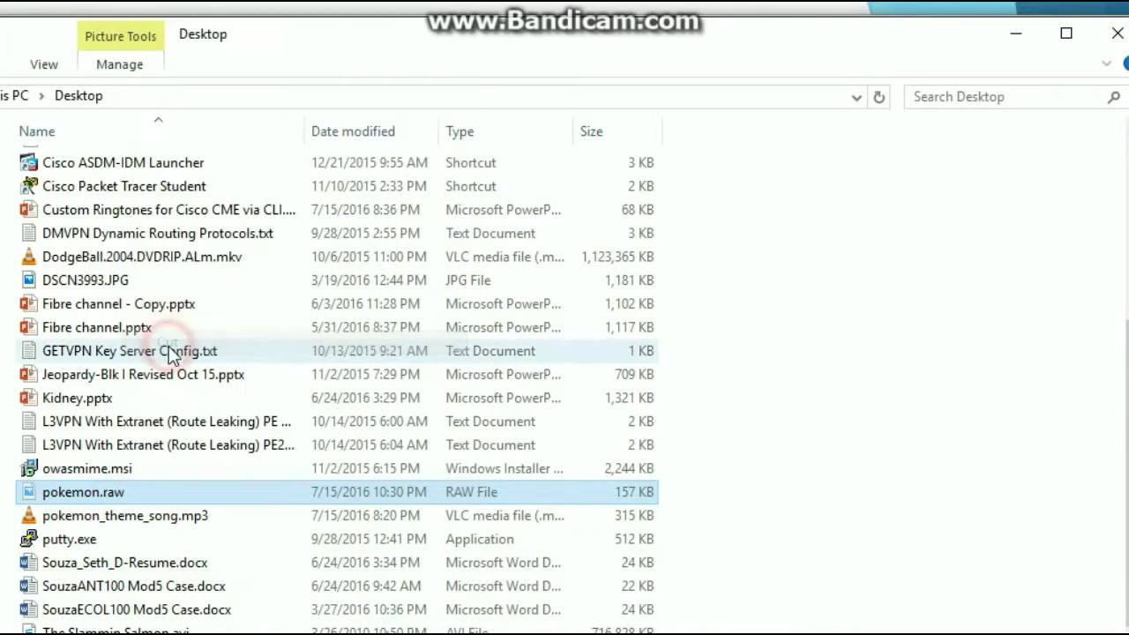
left_click(1015, 34)
right_click(377, 363)
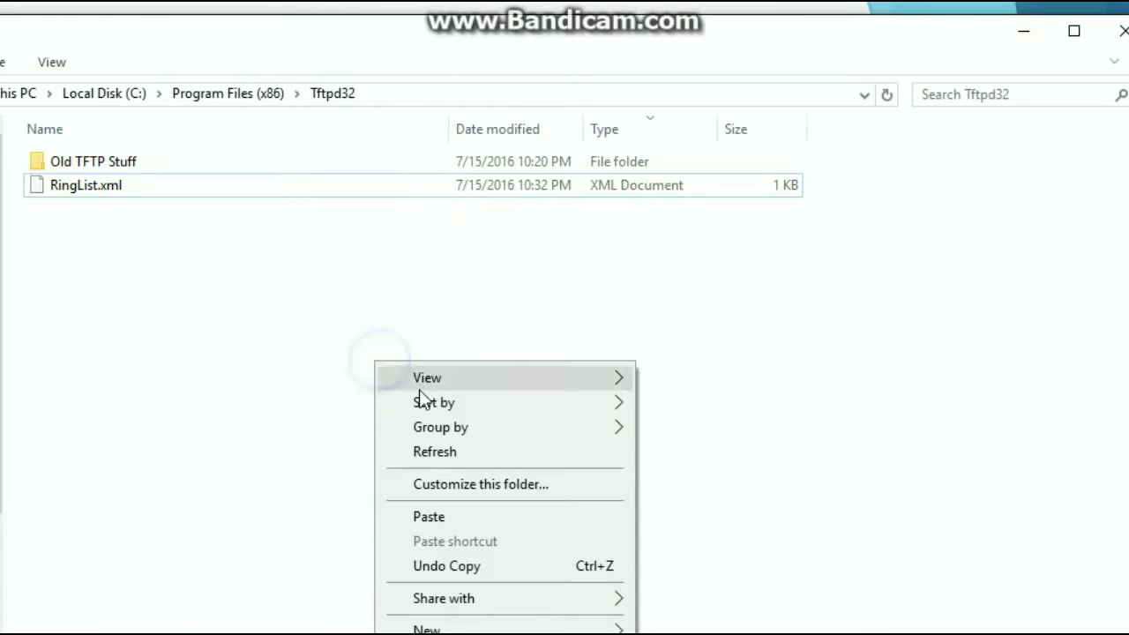
left_click(423, 516)
left_click(244, 420)
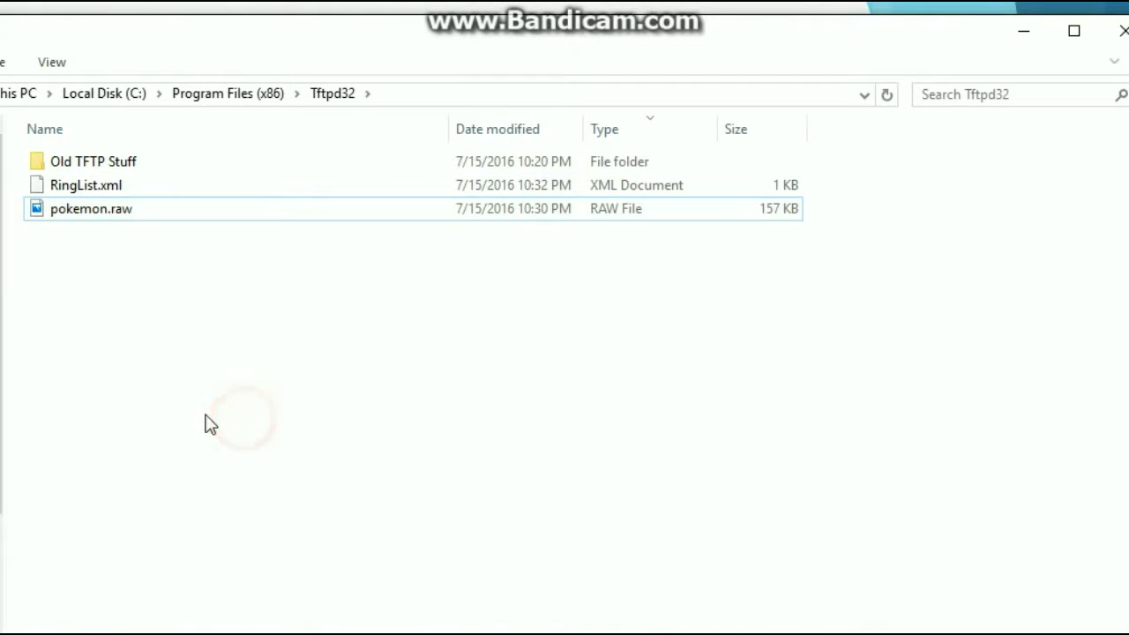
Switch to the PuTTY console of the CME router and enter global configuration mode with conf t
key("alt+Tab")
left_click(496, 473)
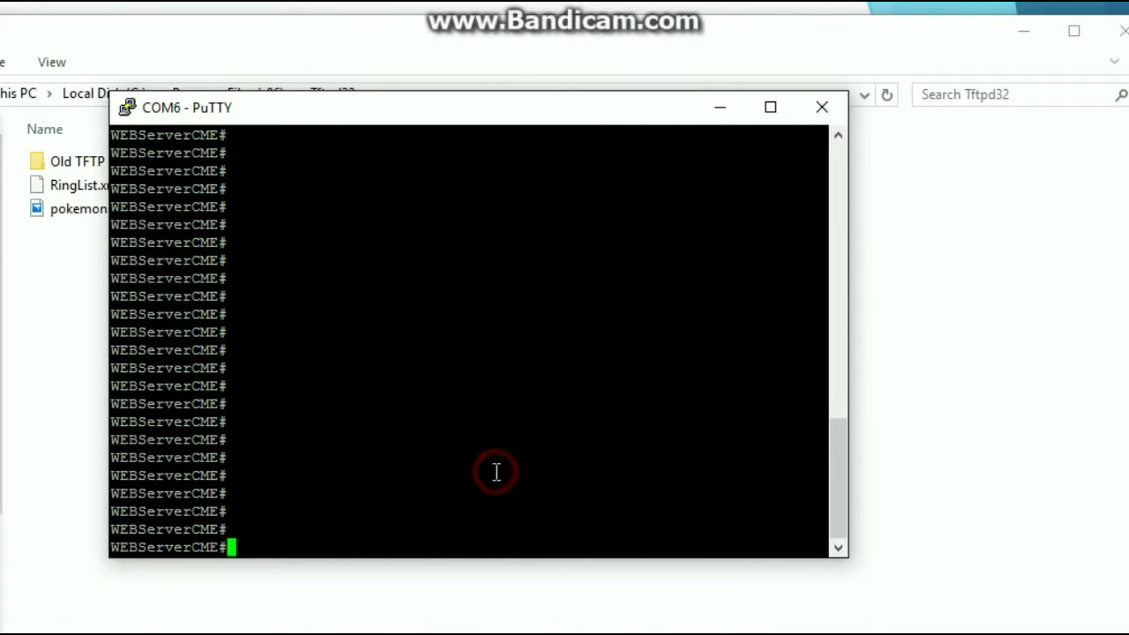
key("Return")
type("conf t")
key("Return")
Try running copy tftp://192.168.11.2/RingList.xml flash: from configuration mode
type("copy tft")
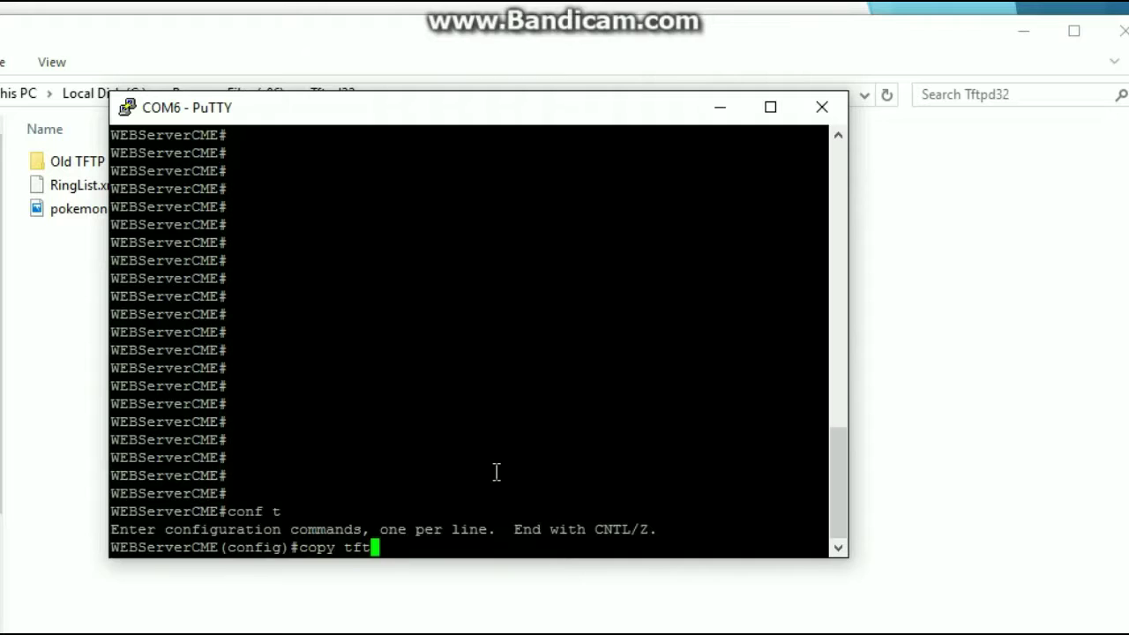
key("Tab")
type("p")
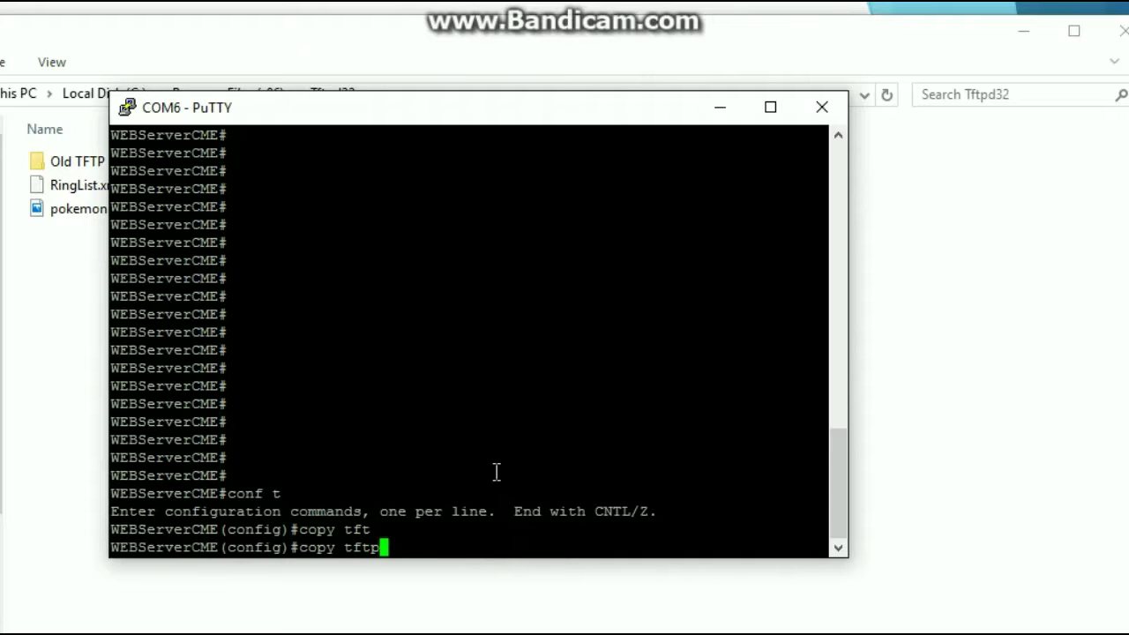
type("://192")
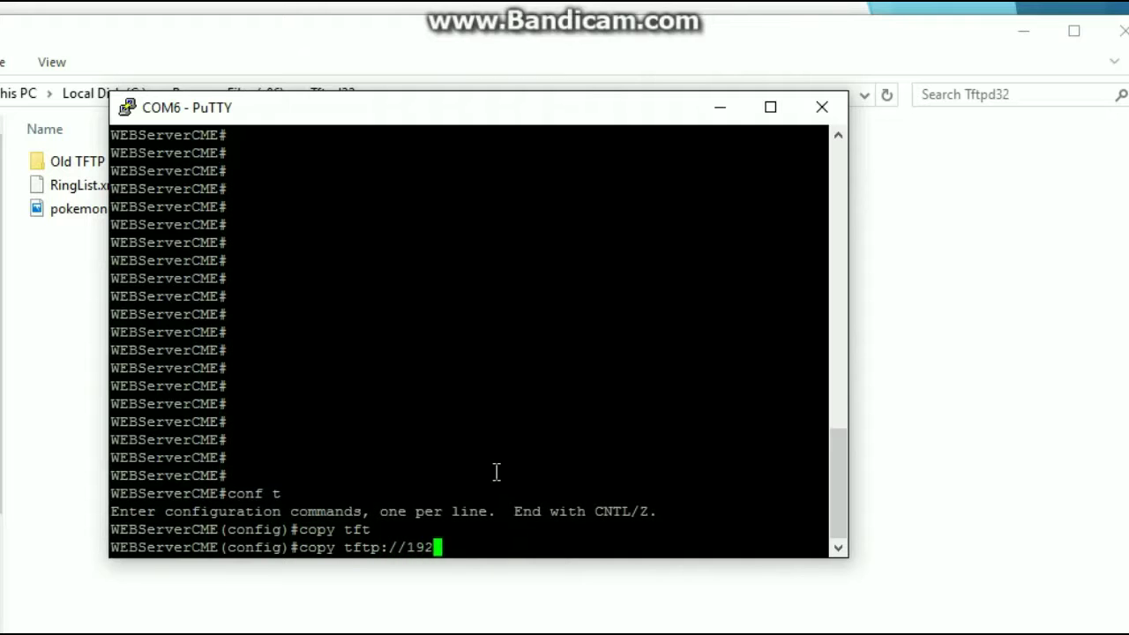
type(".168.11.2")
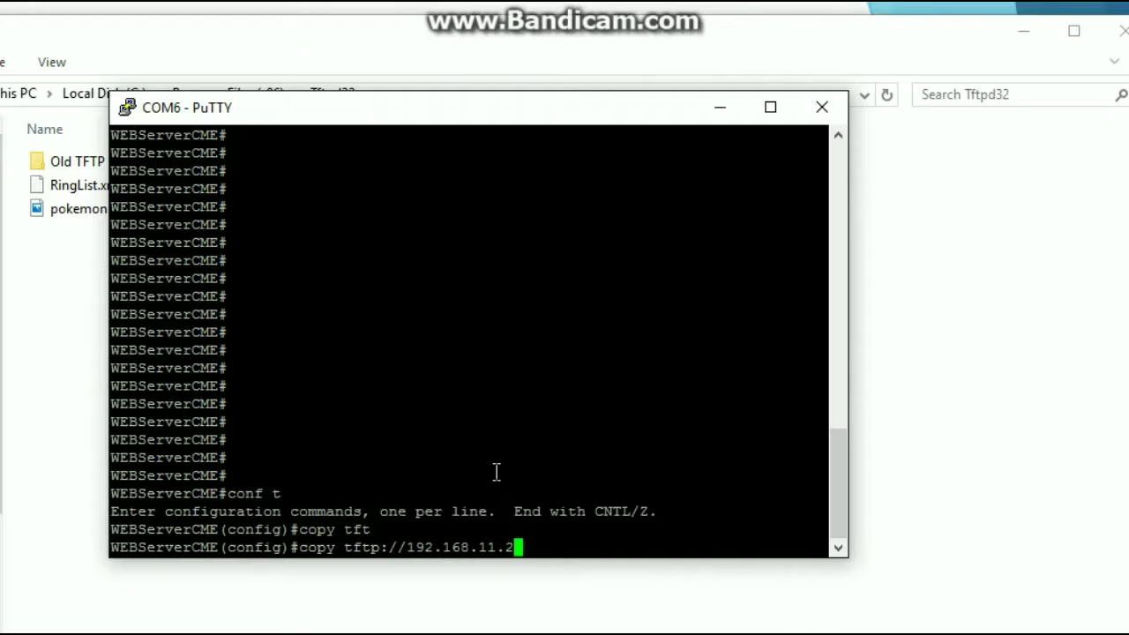
type("/RingList")
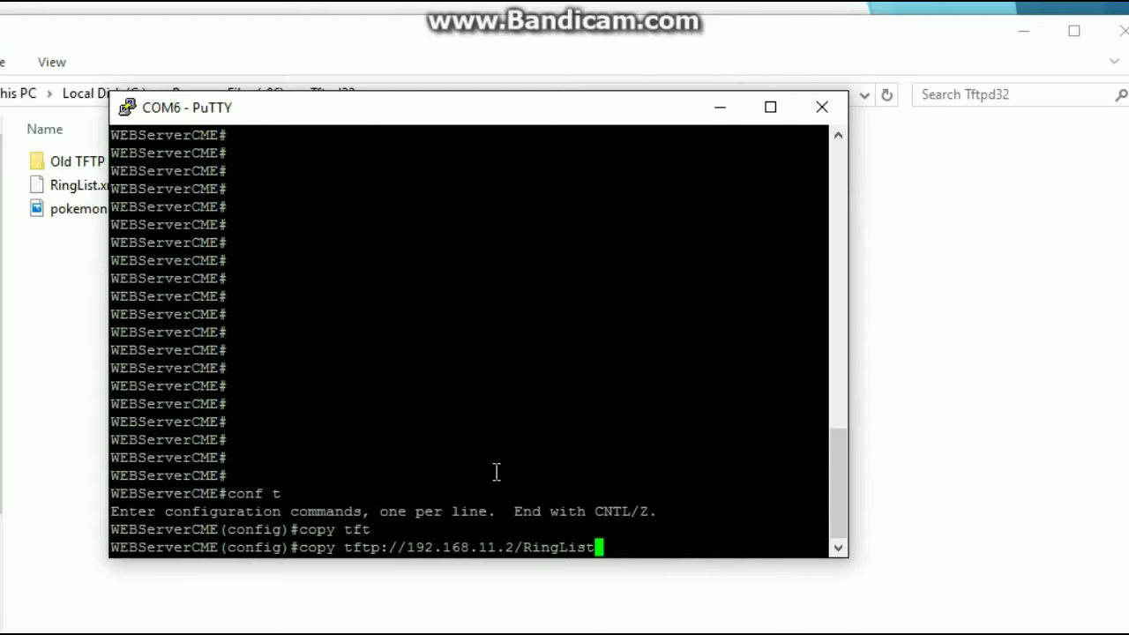
type(".xml flash:")
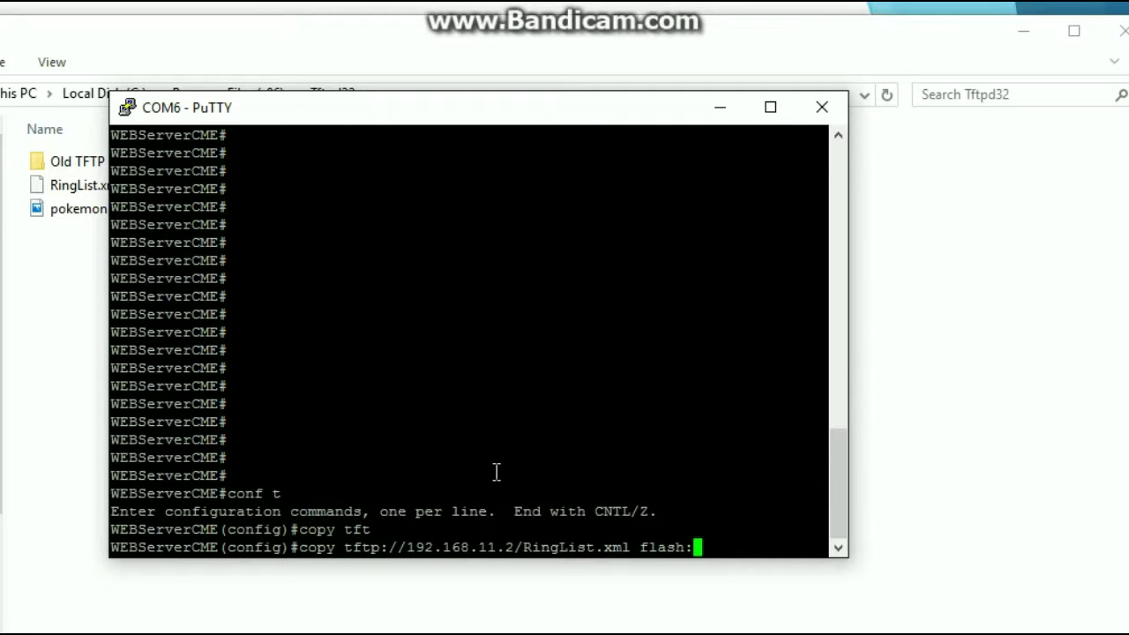
key("Return")
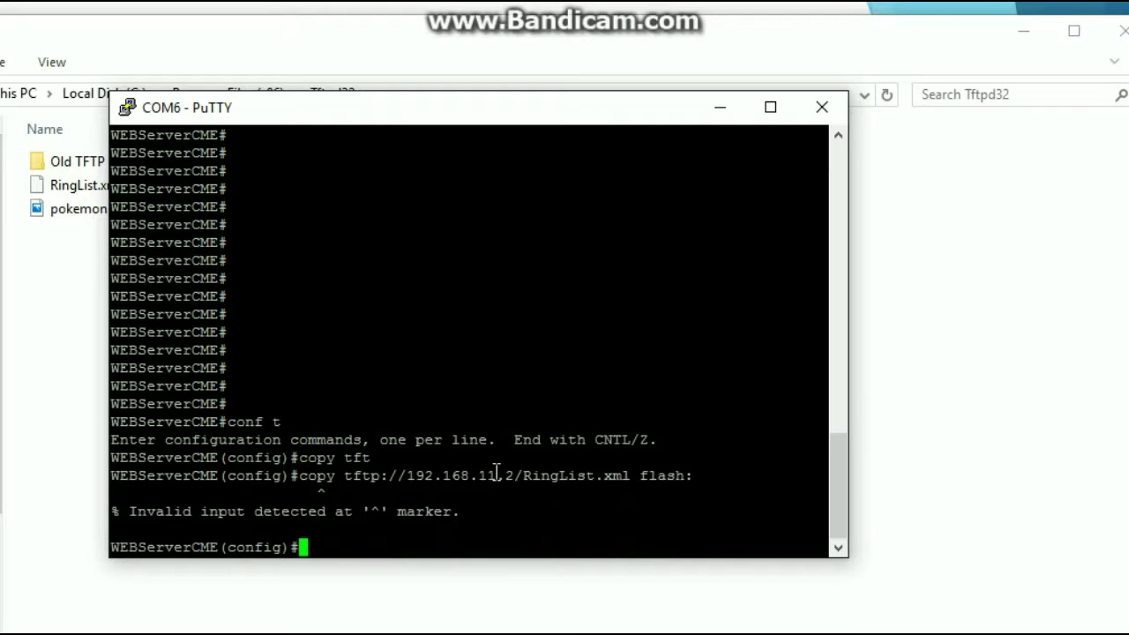
Exit configuration mode and ping the TFTP server at 192.168.11.2
type("exit")
key("Return")
type("ping 192.168.11.2")
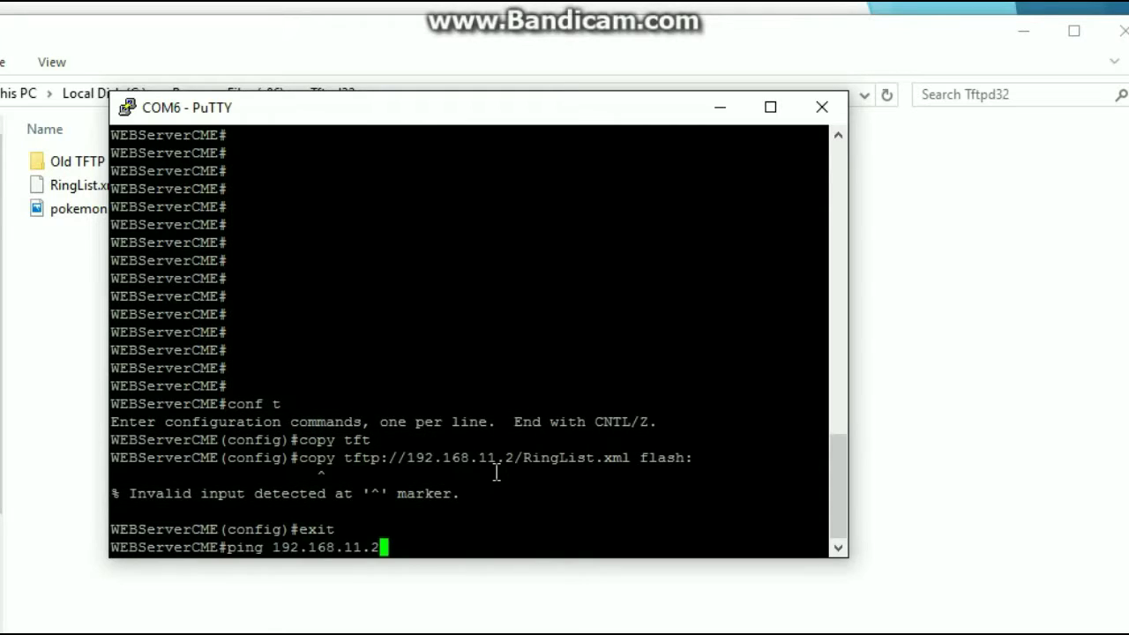
key("Return")
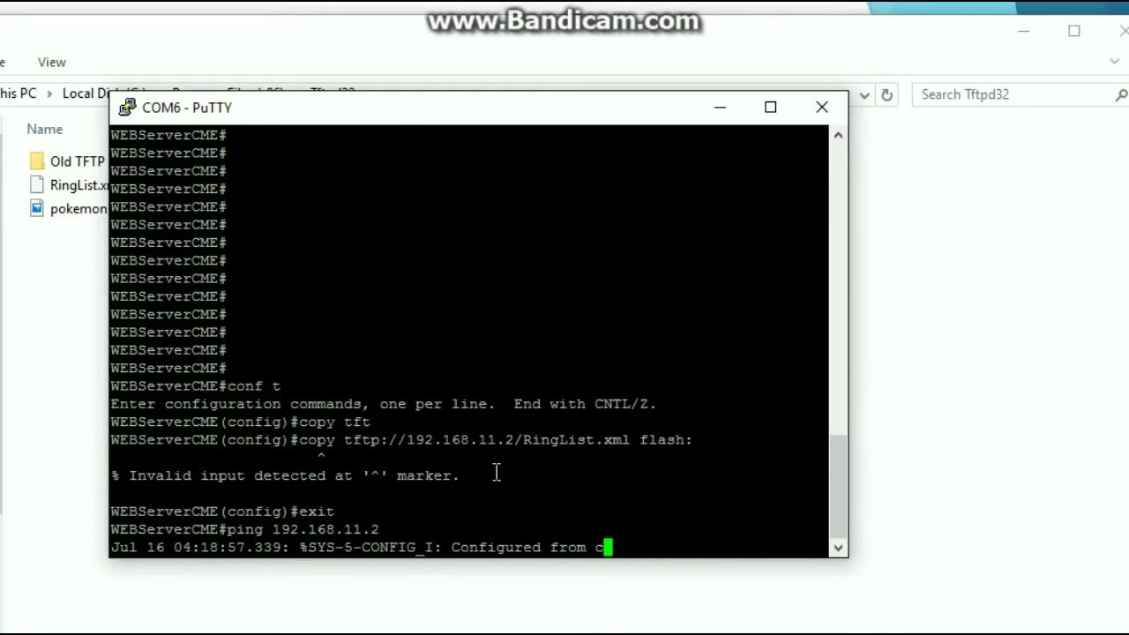
key("Return")
Reuse the RingList.xml copy command in privileged mode, accepting the default destination filename and the overwrite of the existing flash file
left_click_drag(300, 422, 693, 422)
right_click(687, 421)
key("Return")
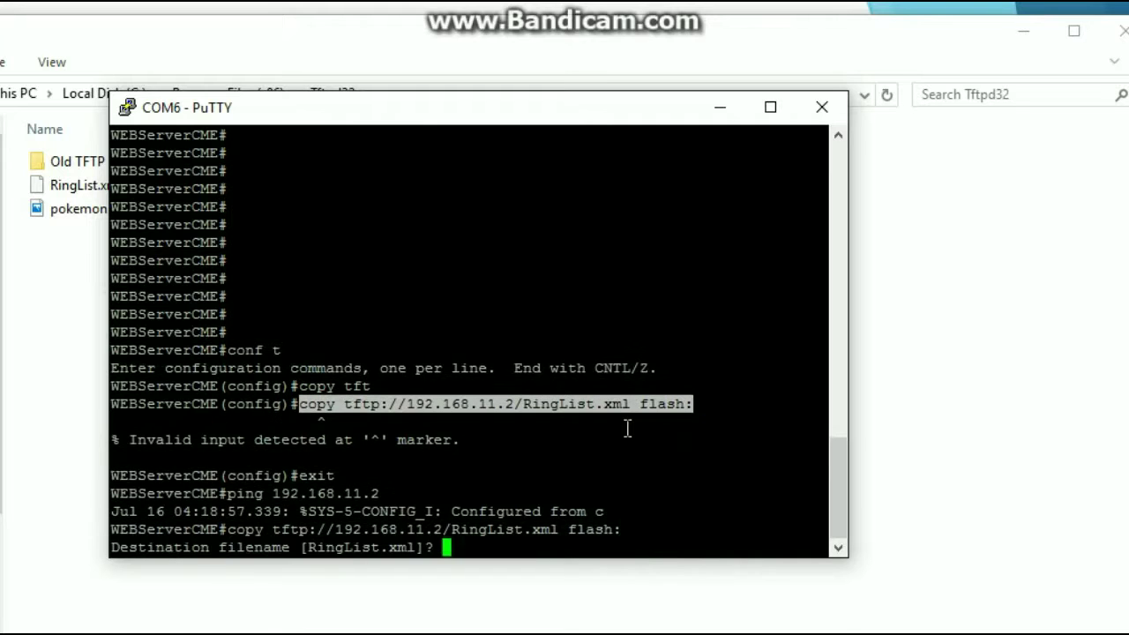
key("Return")
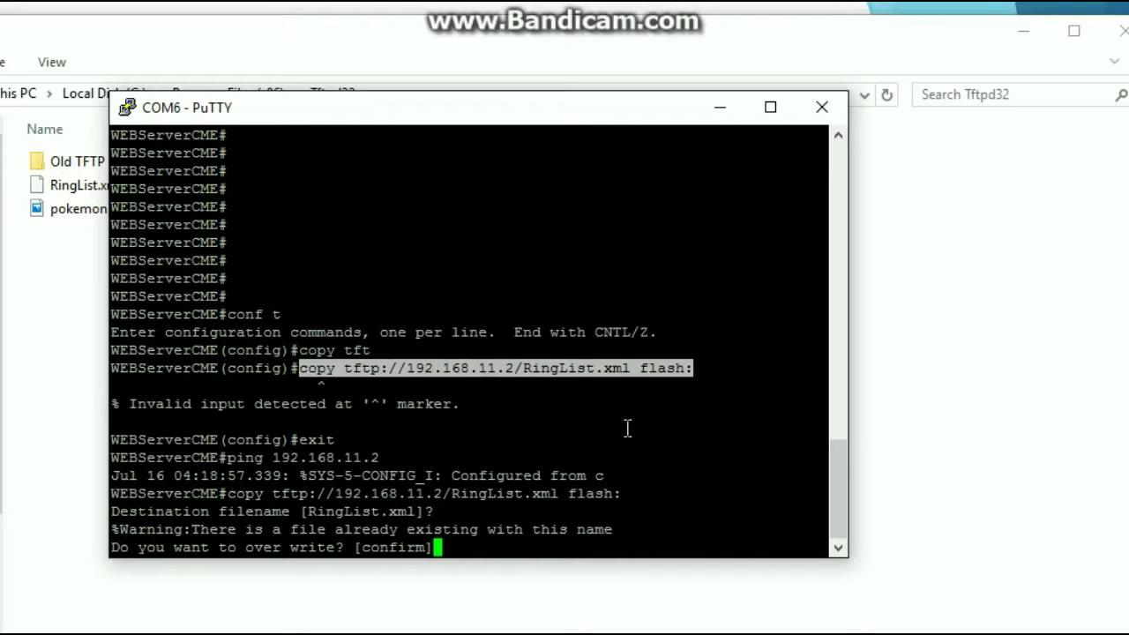
key("Return")
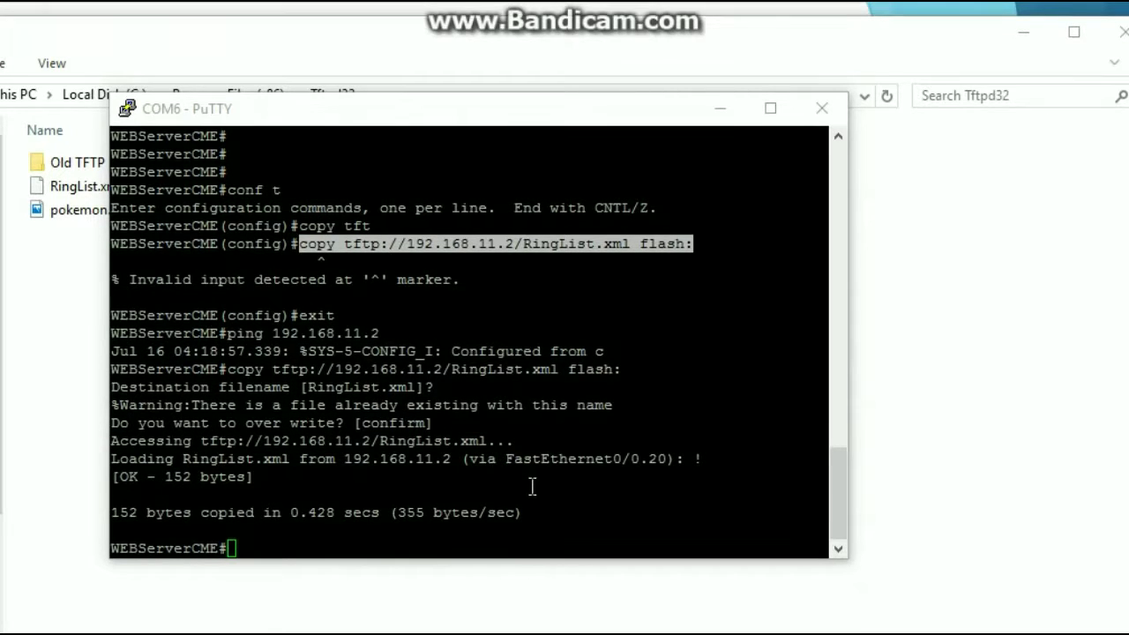
Reuse the copy command with RingList.xml replaced by pokemon.raw and run it, accepting the default destination filename in flash
left_click(433, 545)
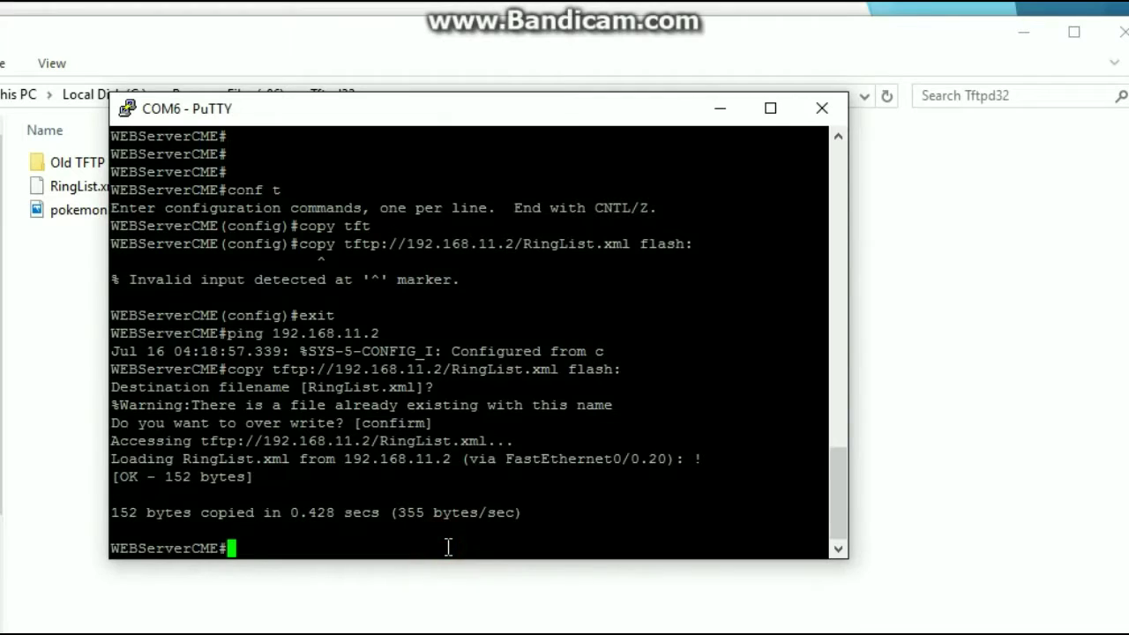
right_click(448, 545)
key("Left")
key("Left")
key("Left")
key("Left")
key("Left")
key("Left")
key("Left")
key("Left")
key("Left")
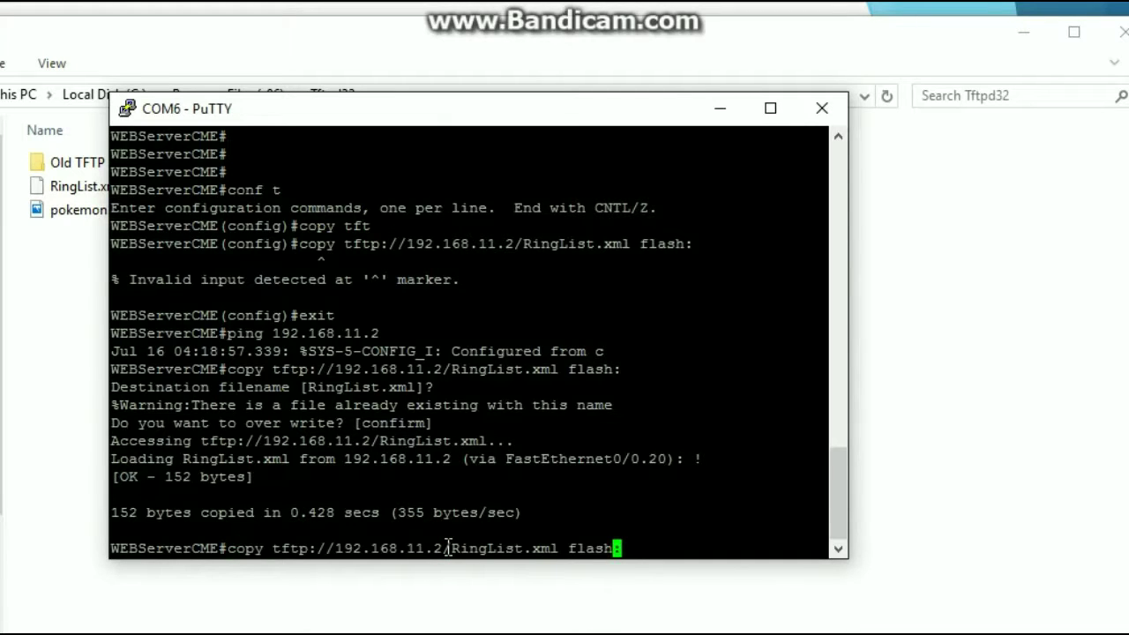
key("BackSpace")
key("BackSpace")
key("BackSpace")
key("BackSpace")
key("BackSpace")
key("BackSpace")
key("BackSpace")
key("BackSpace")
key("BackSpace")
key("BackSpace")
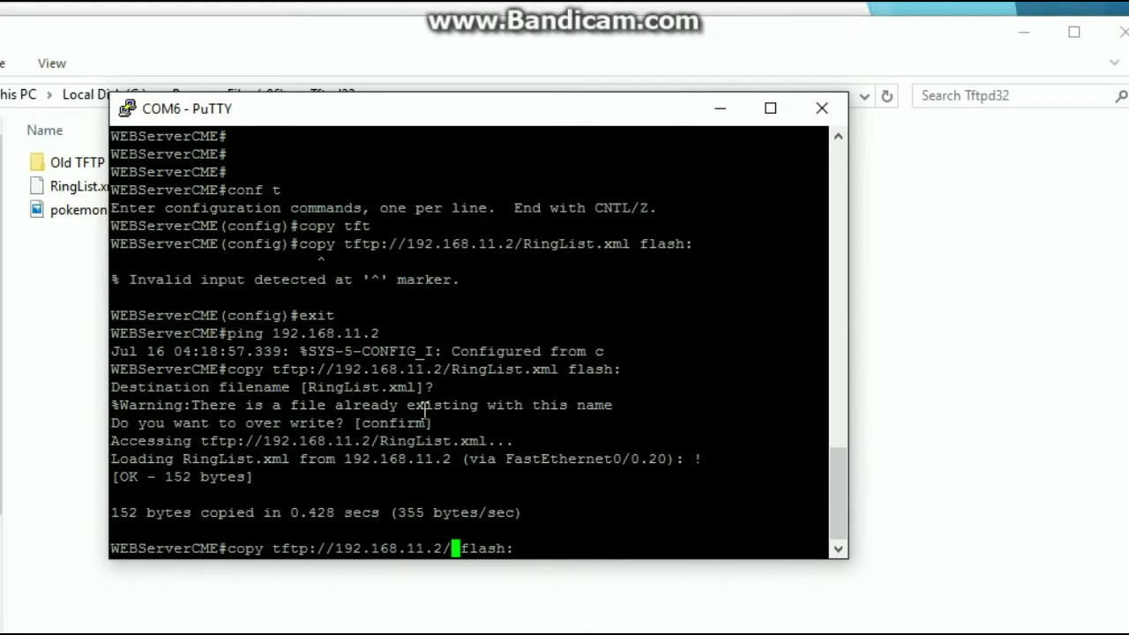
type("pokemon.raw")
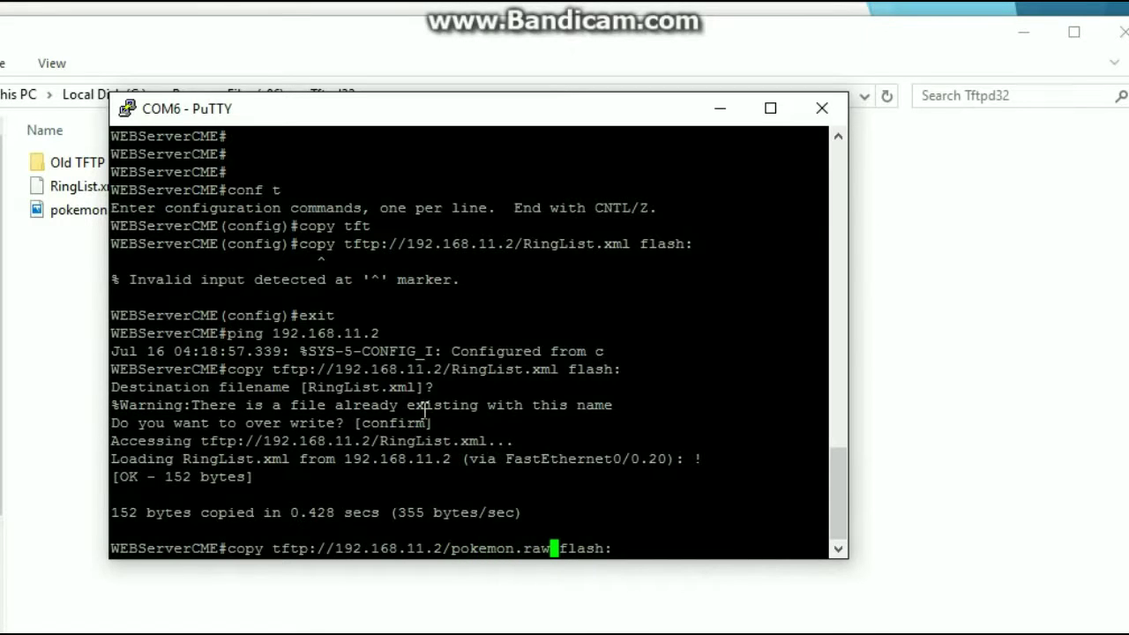
key("Return")
key("Return")
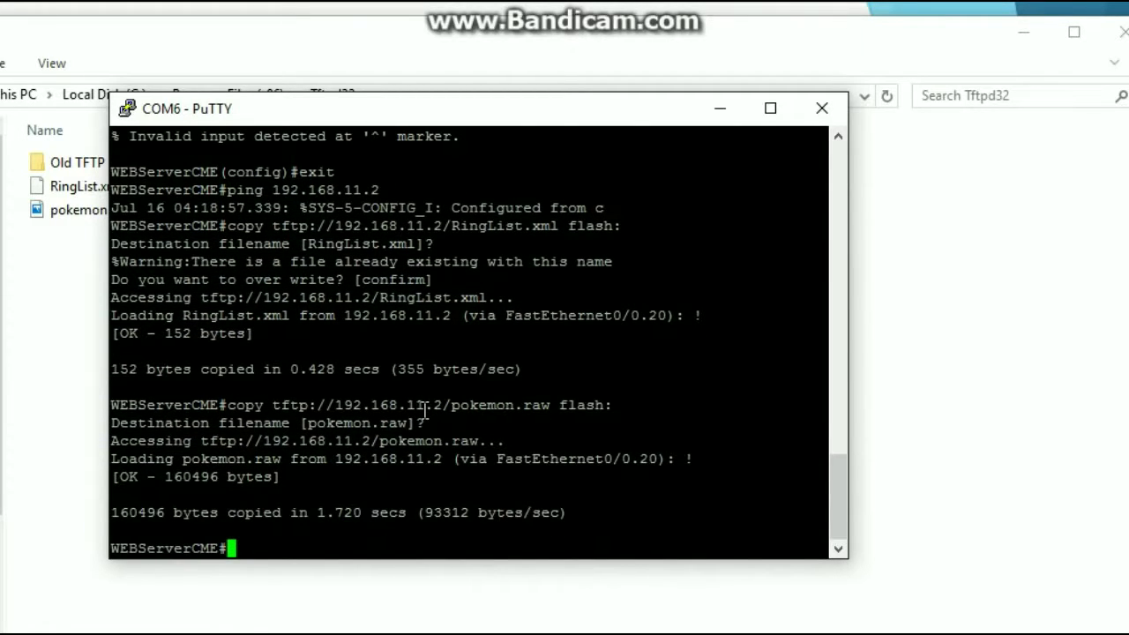
Switch to the PowerPoint Step 4 slide and delete its tftp-server flash:Chime.raw line
key("alt+Tab")
key("Right")
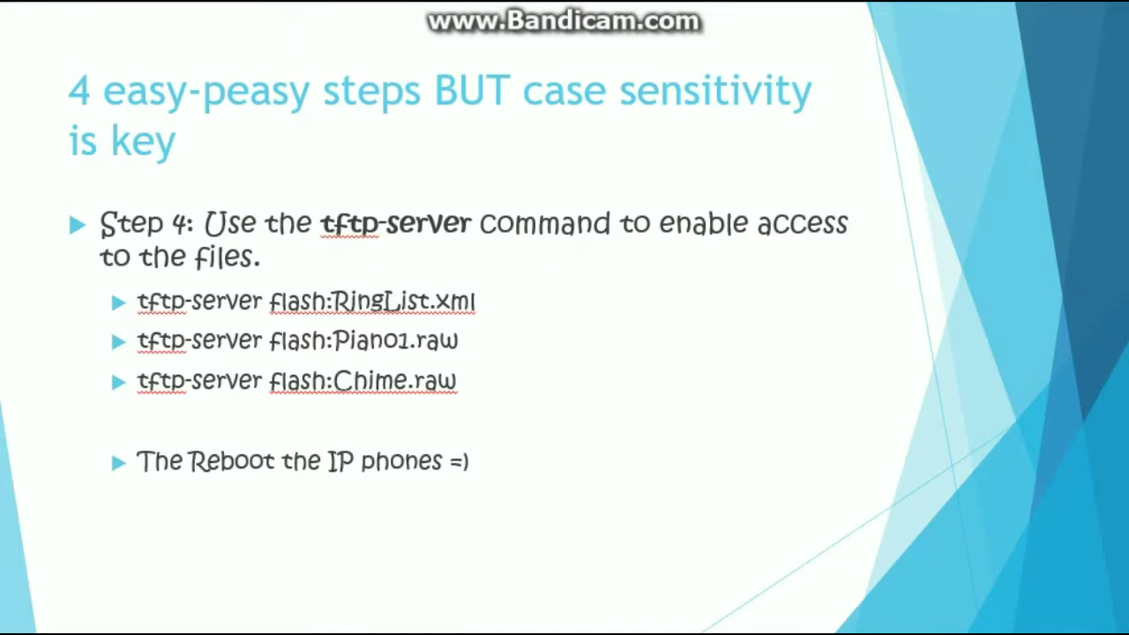
left_click_drag(464, 384, 177, 368)
key("Delete")
Change the file name in the slide's tftp-server flash:Piano1.raw command to pokemon.raw
left_click(410, 343)
key("BackSpace")
key("BackSpace")
key("BackSpace")
key("BackSpace")
key("BackSpace")
key("BackSpace")
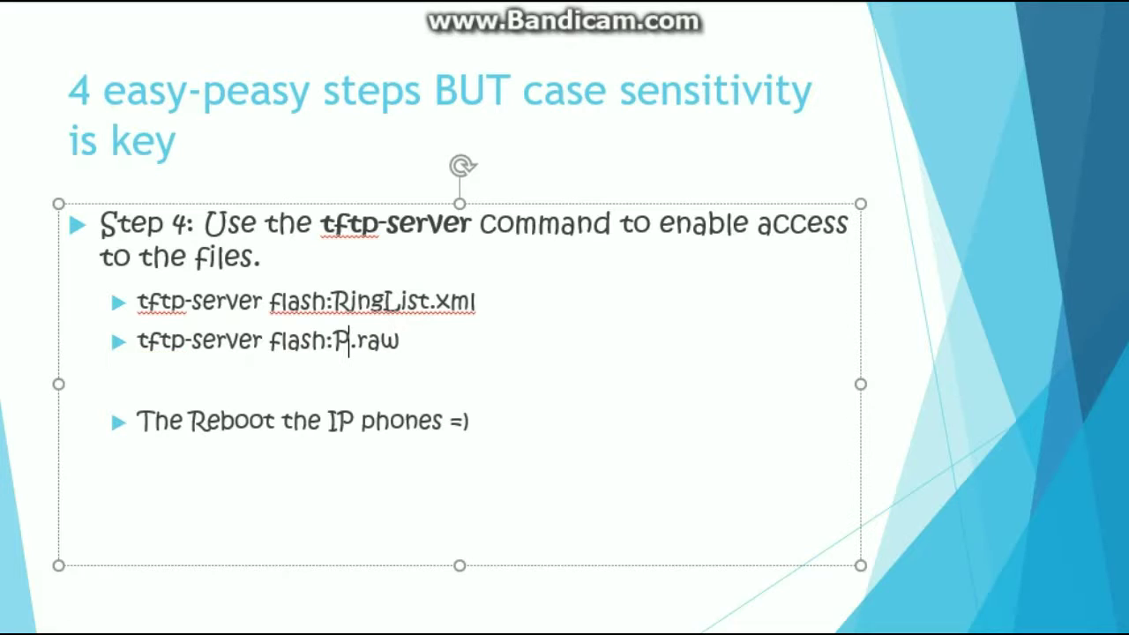
type("pokemon")
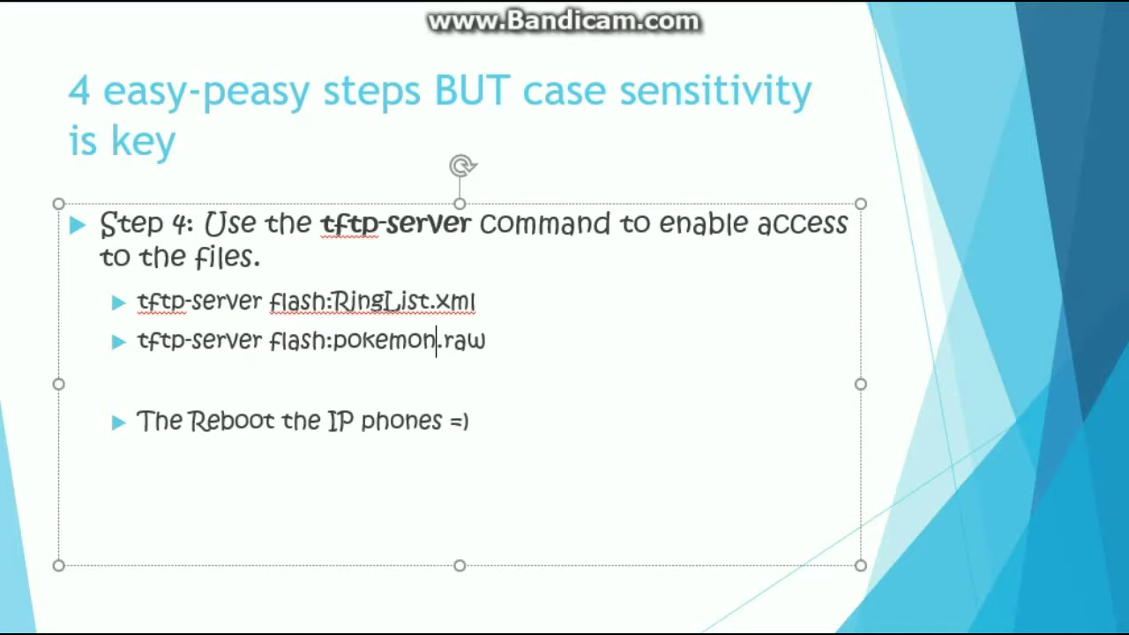